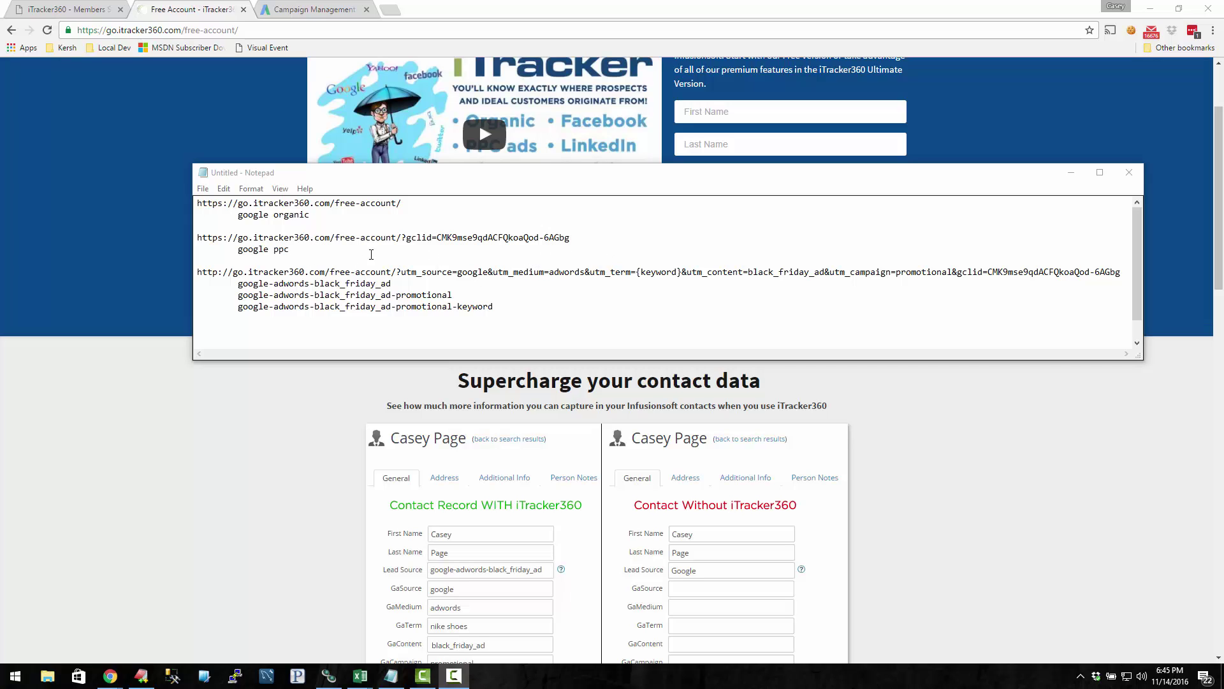
Step: Delete the first two URLs and their notes from the Notepad text
click(333, 259)
drag(334, 259, 198, 203)
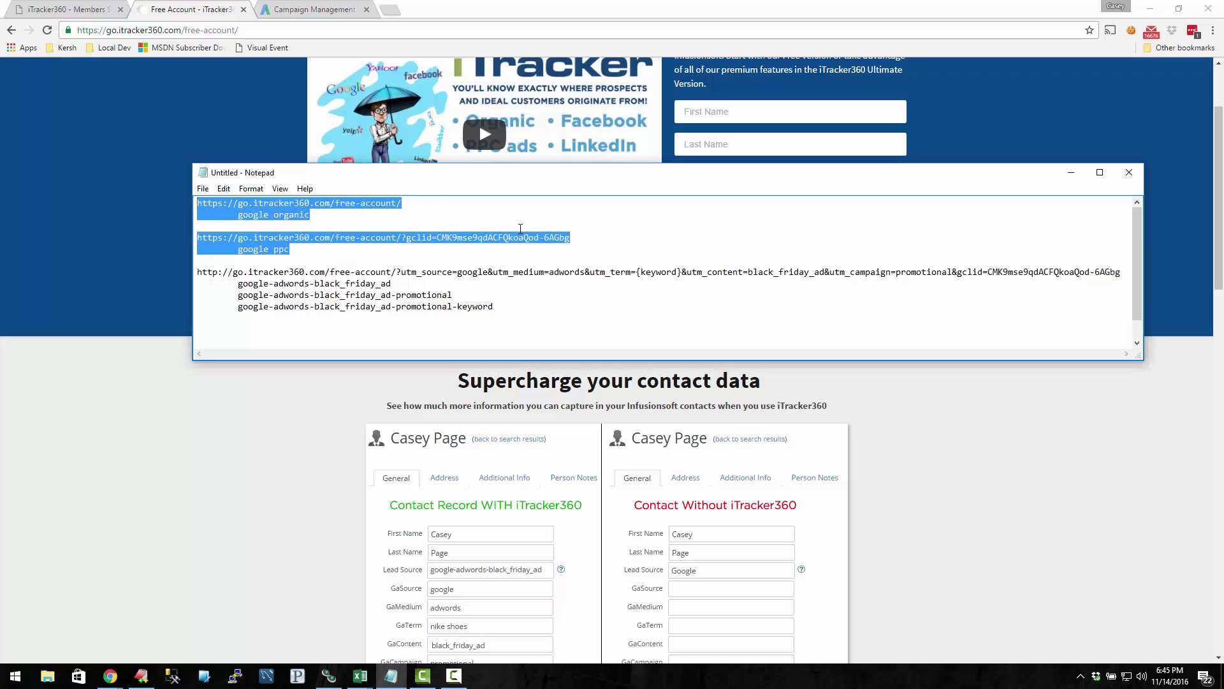
key(Delete)
key(Delete)
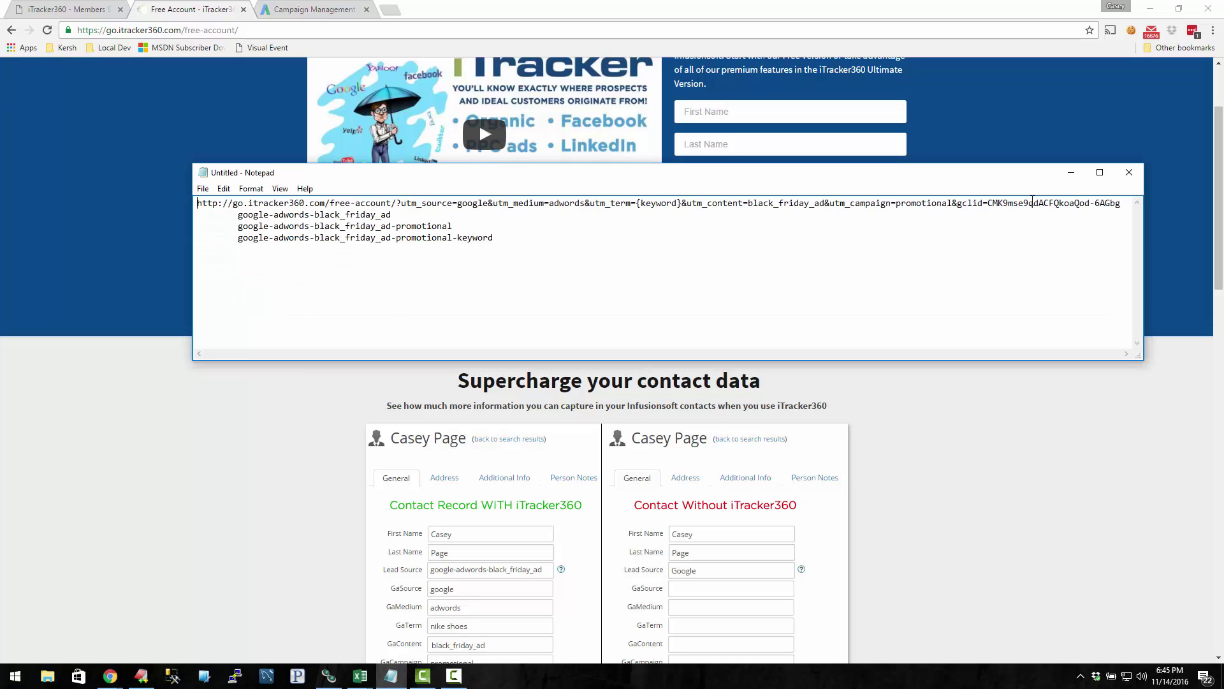
Step: Remove the &gclid parameter and the indented note lines after the remaining URL
drag(954, 203, 1129, 207)
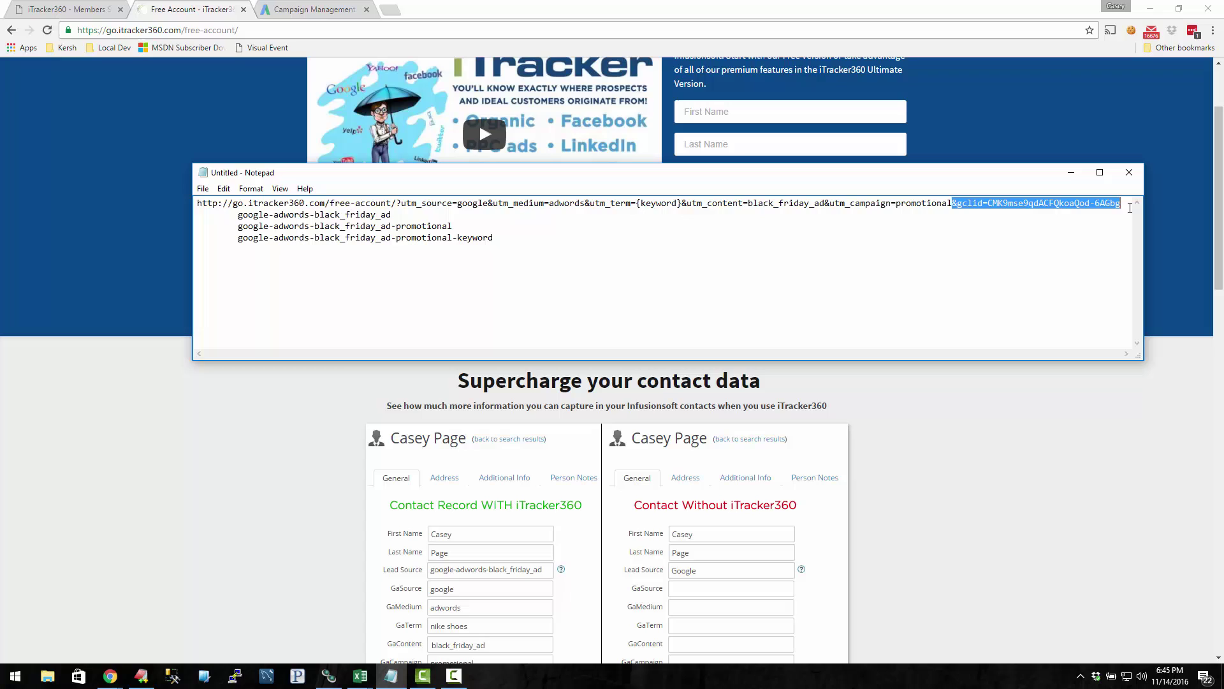
key(Delete)
key(Right)
key(ctrl+shift+End)
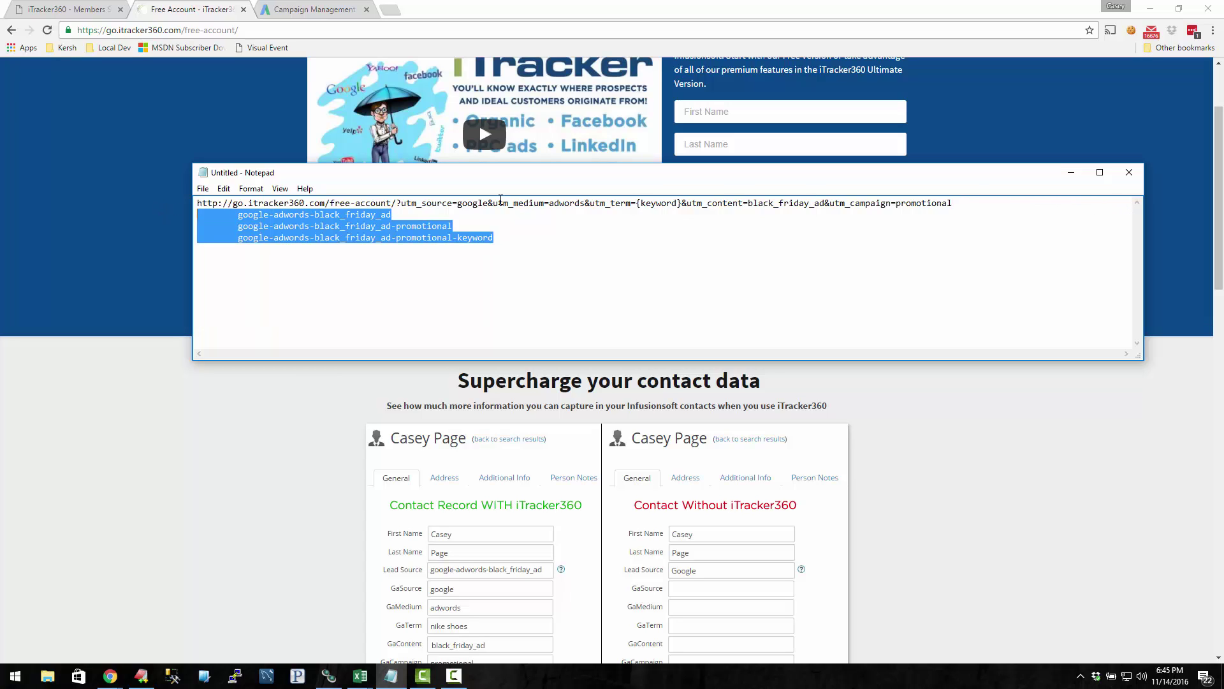
key(Delete)
Step: Select the remaining UTM-tagged free-account tracking URL
key(ctrl+a)
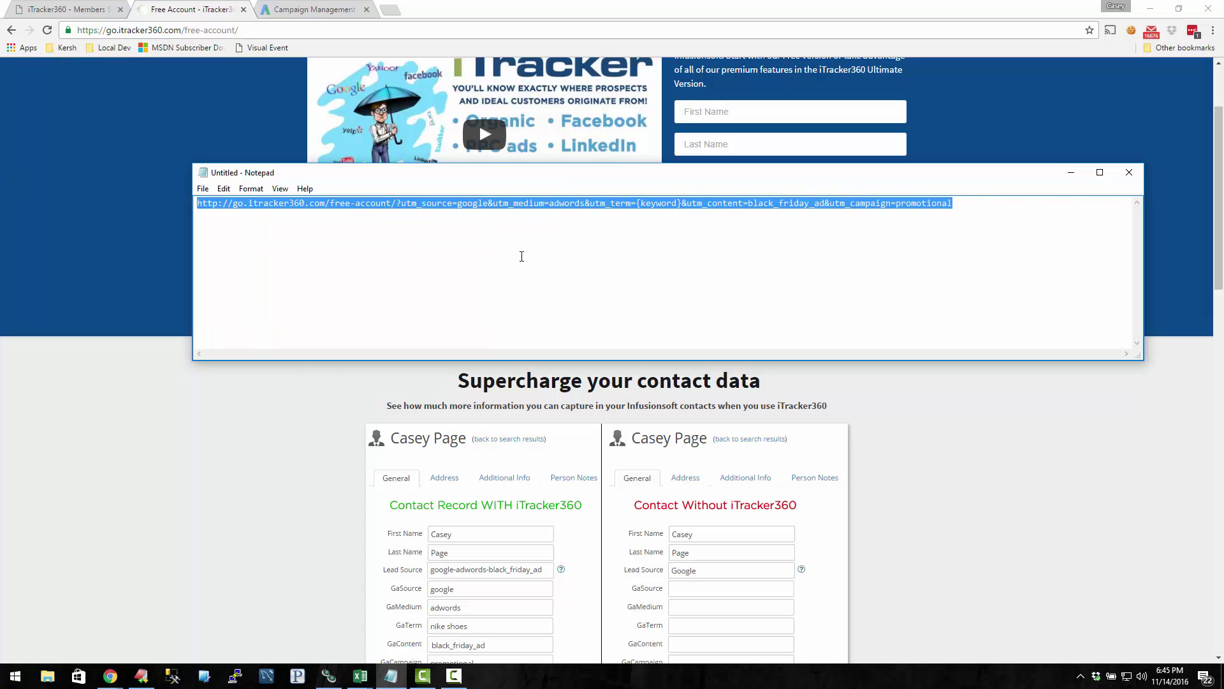
click(396, 218)
key(Return)
key(Return)
key(Return)
key(Return)
drag(395, 203, 948, 212)
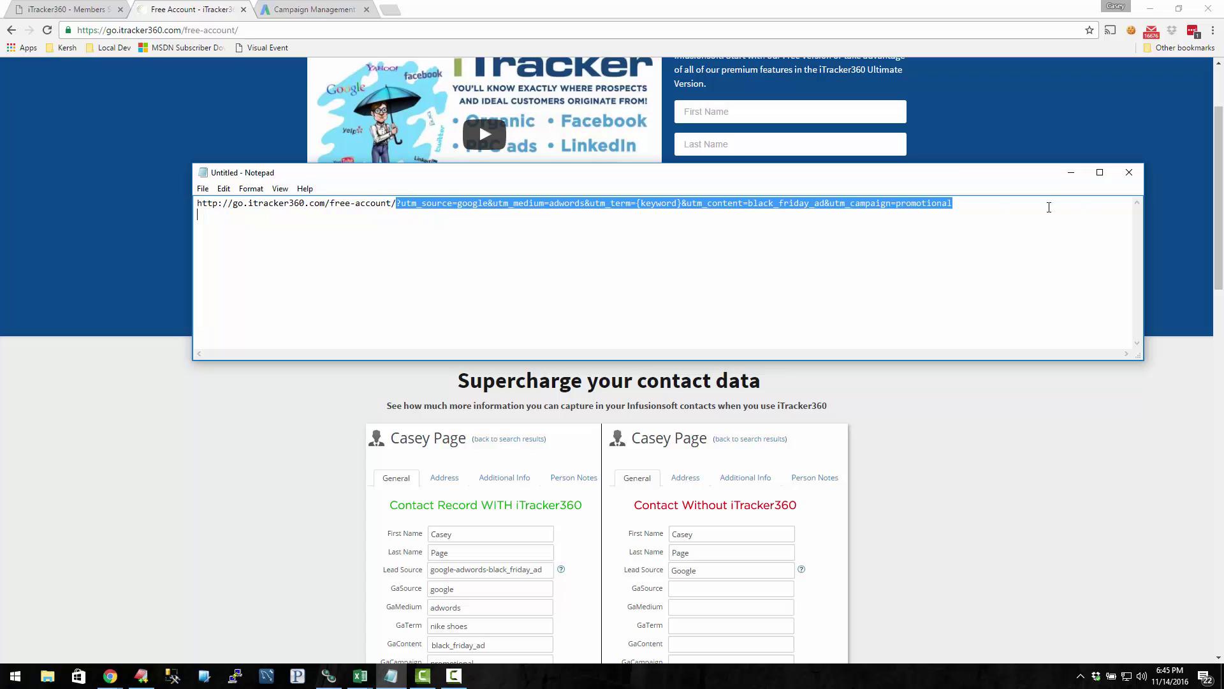
click(947, 213)
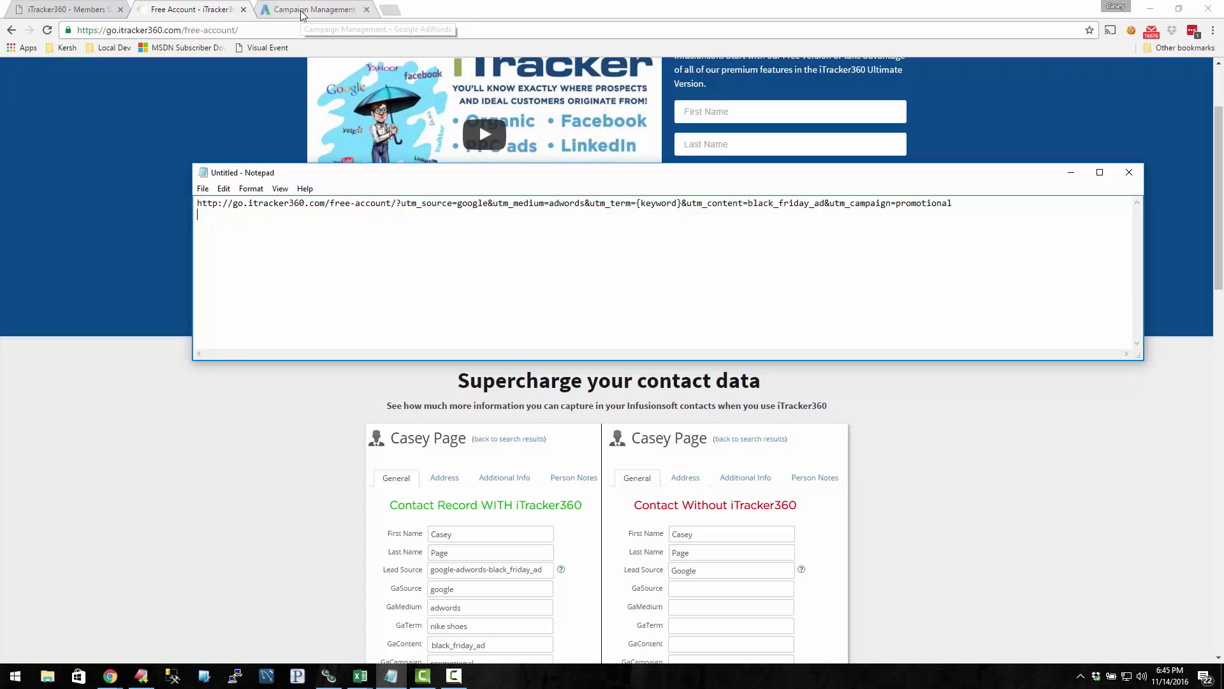
drag(199, 205, 1008, 212)
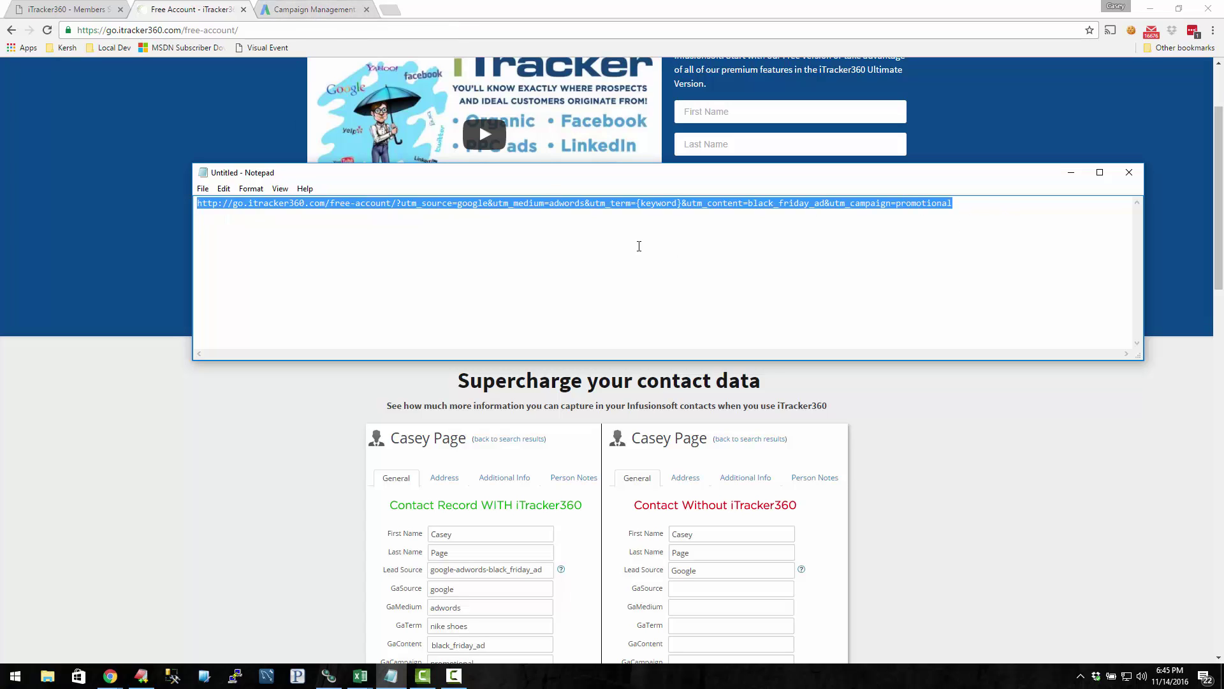
Step: Switch to the AdWords All campaigns page and open the new campaign type list
click(286, 100)
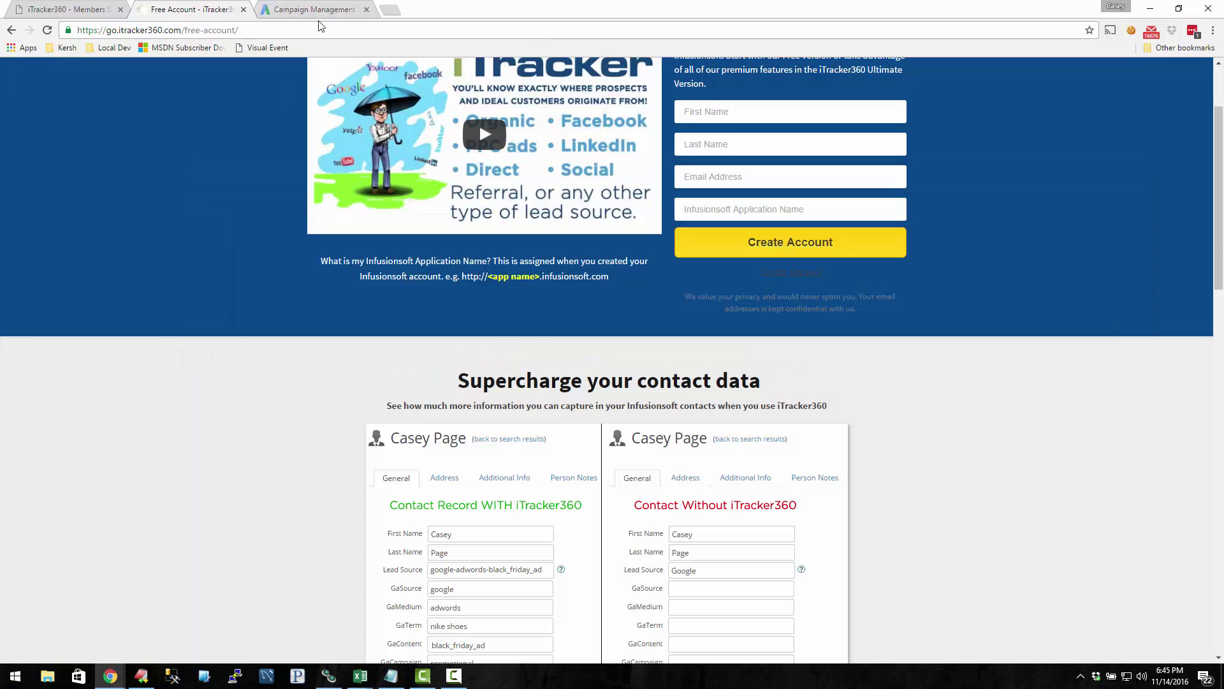
click(314, 9)
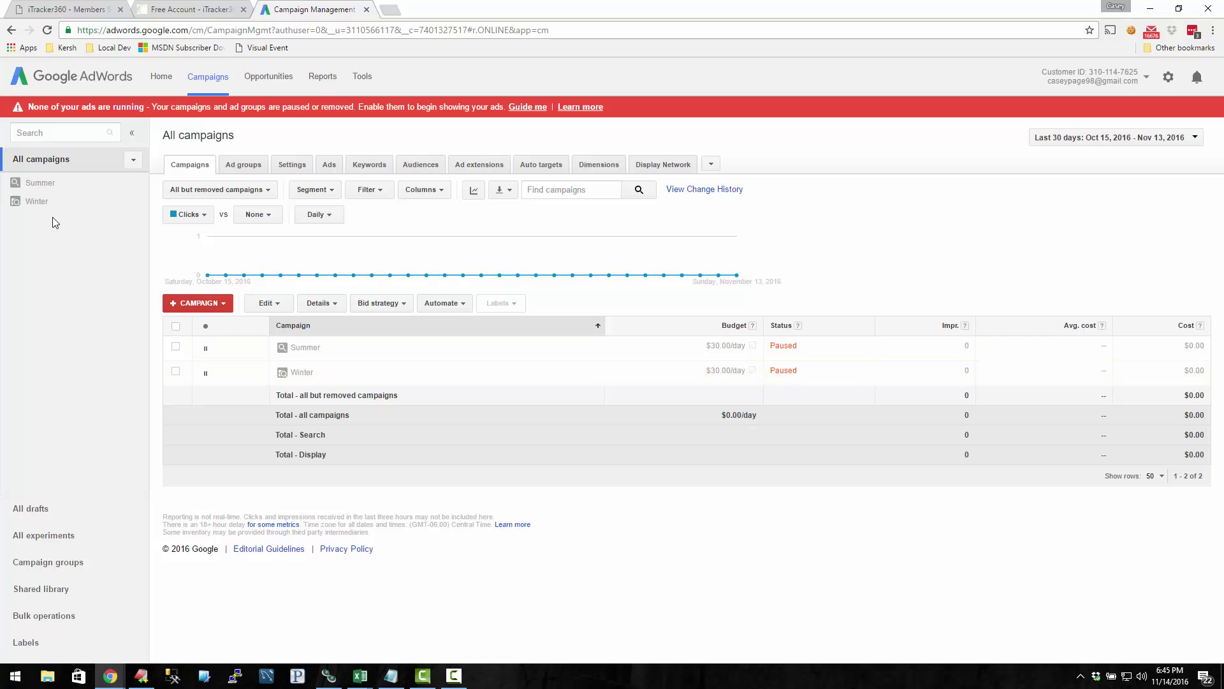
click(133, 160)
click(221, 308)
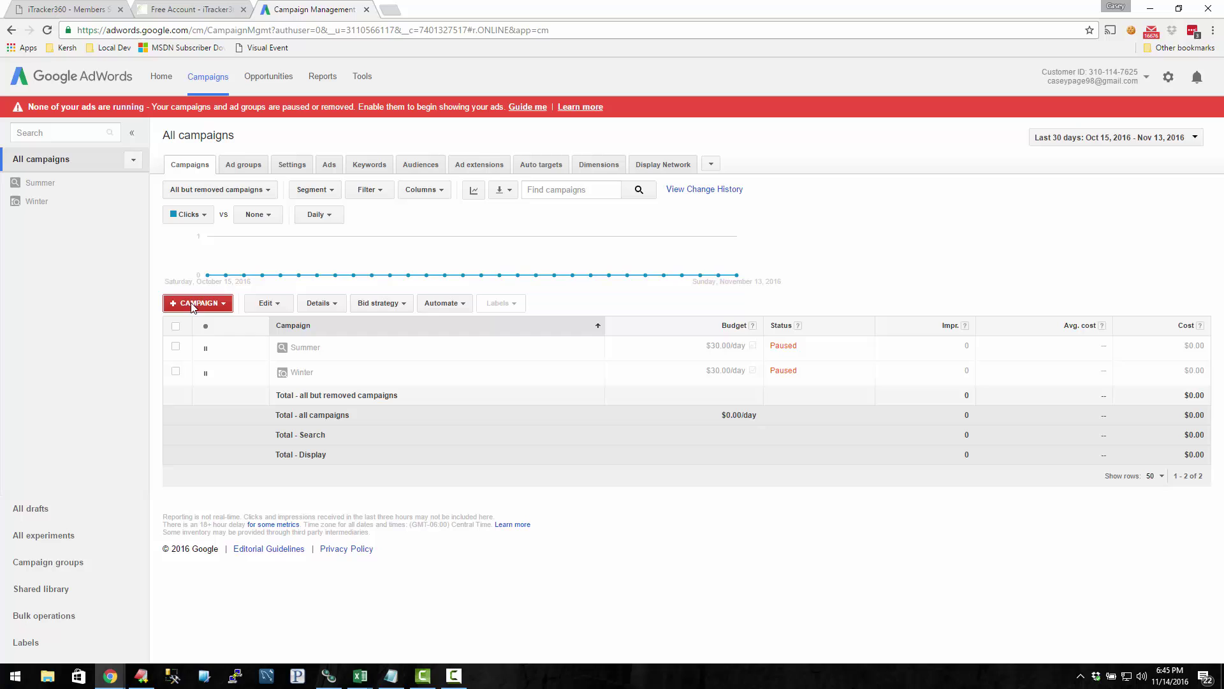
click(225, 306)
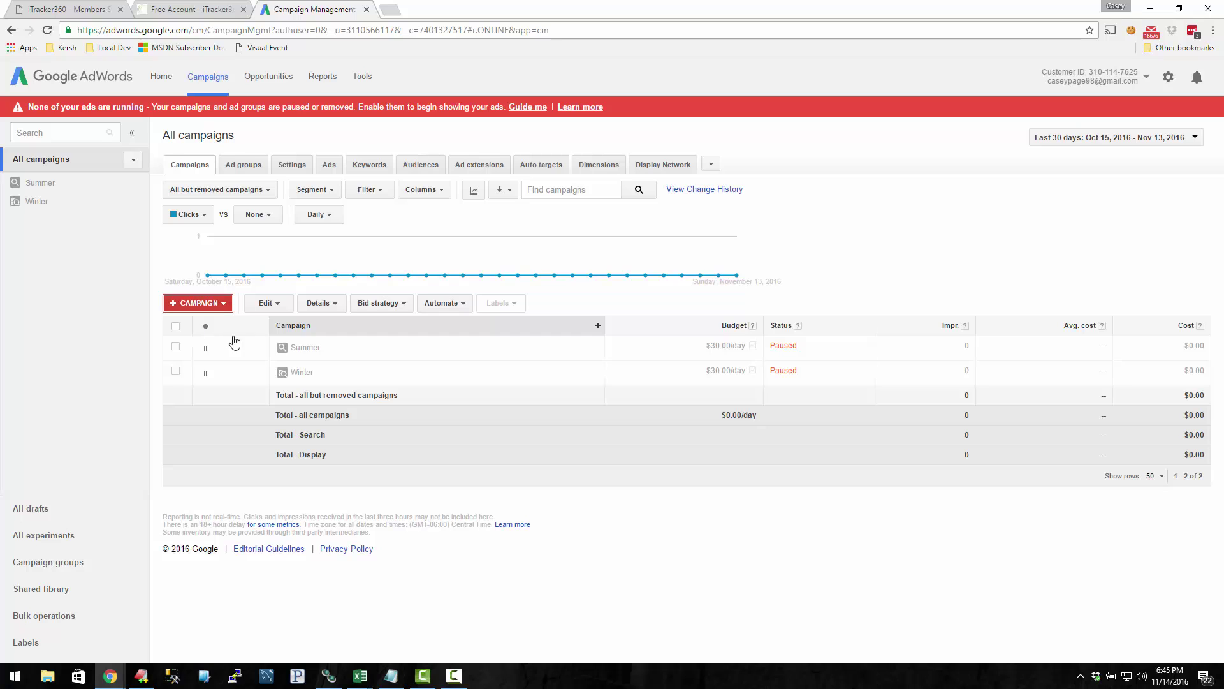
click(189, 307)
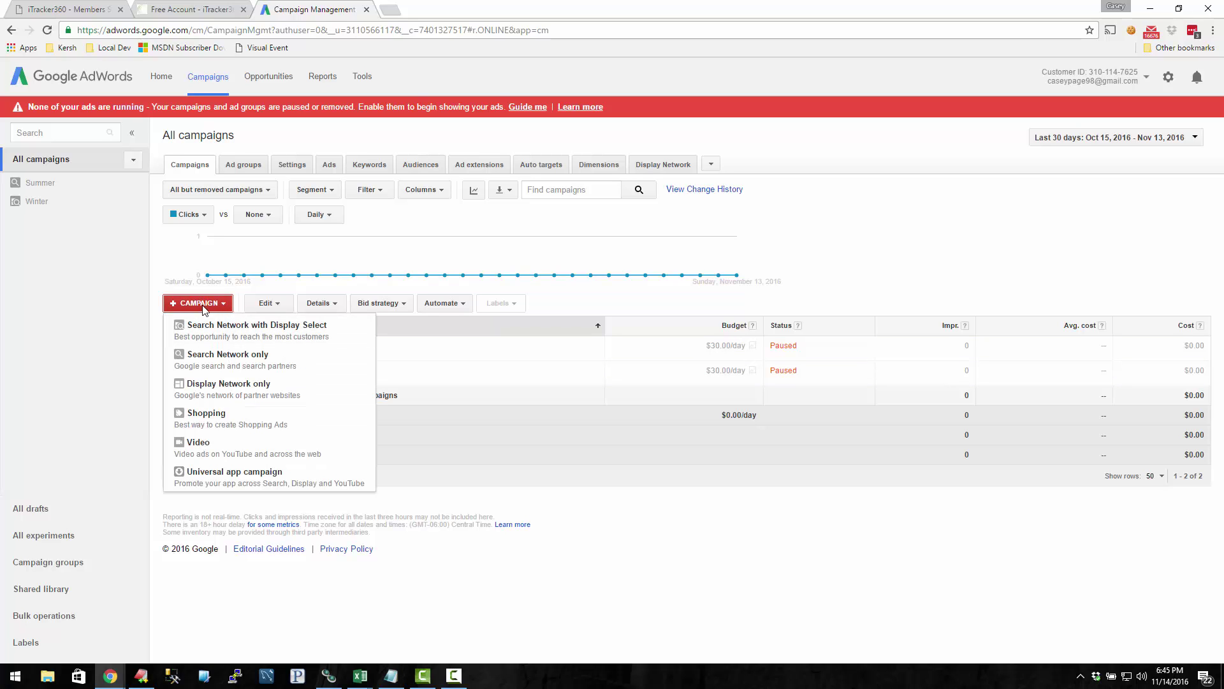
Step: Create a Search Network with Display Select campaign named Fall with a $10 daily budget
click(333, 329)
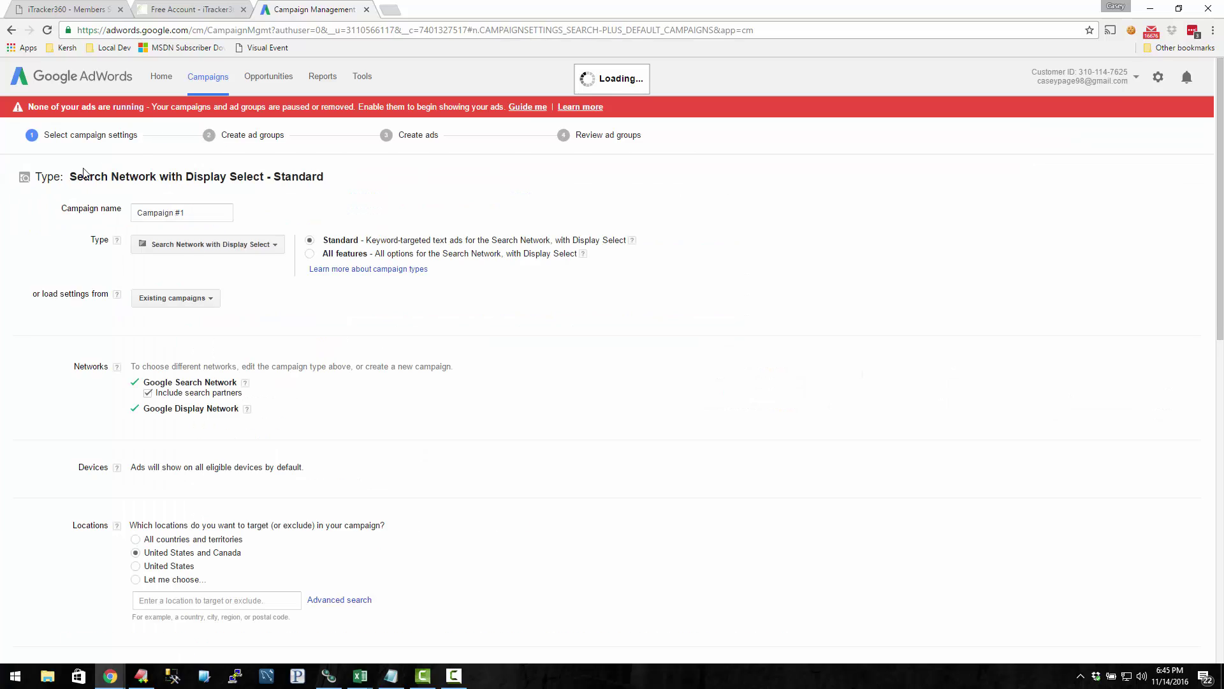
text(Fall)
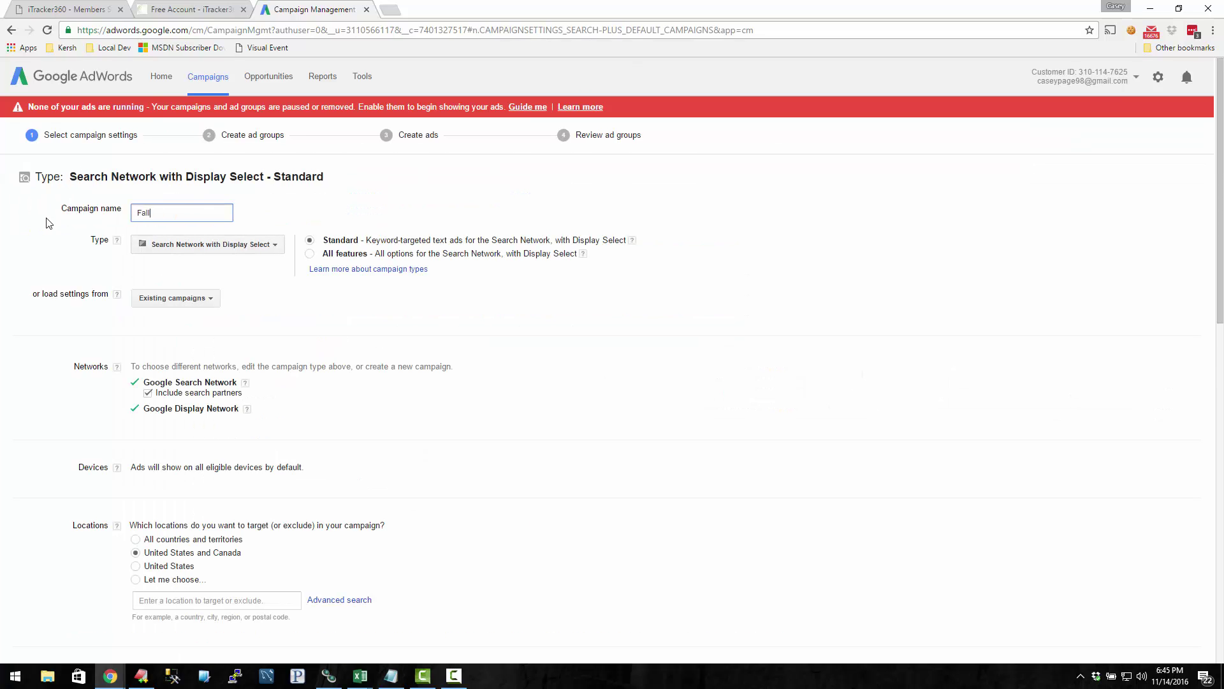
scroll(312, 349, down, 5)
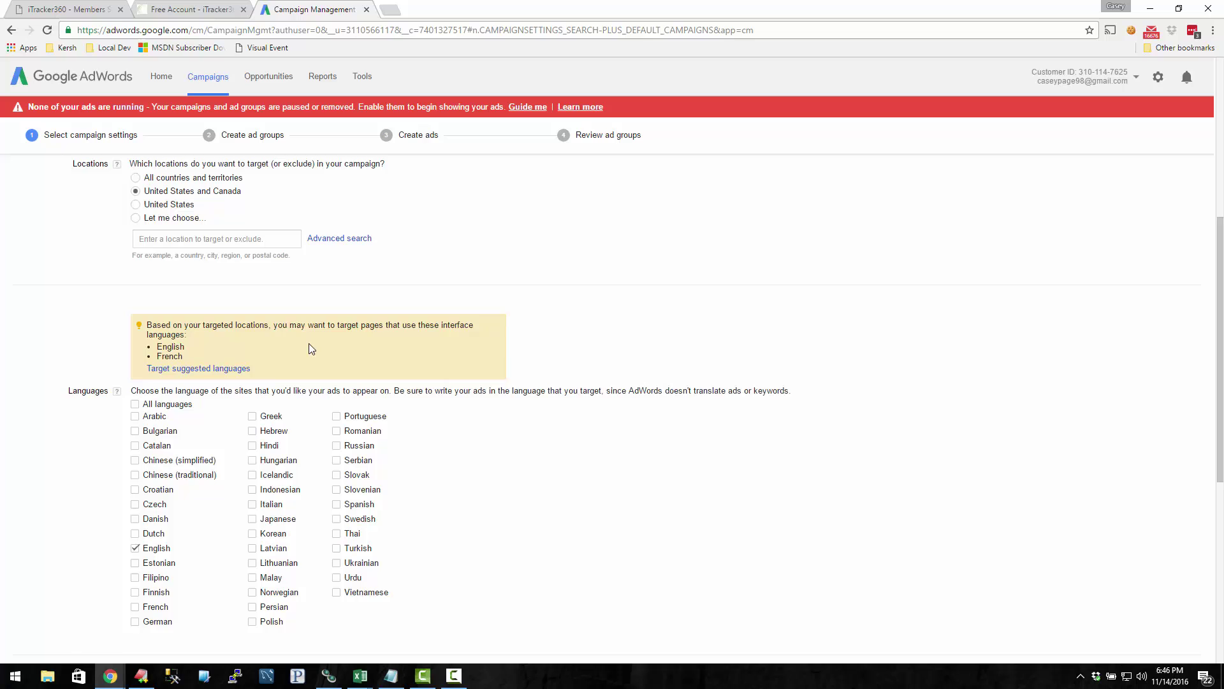
scroll(198, 468, down, 6)
scroll(158, 243, up, 10)
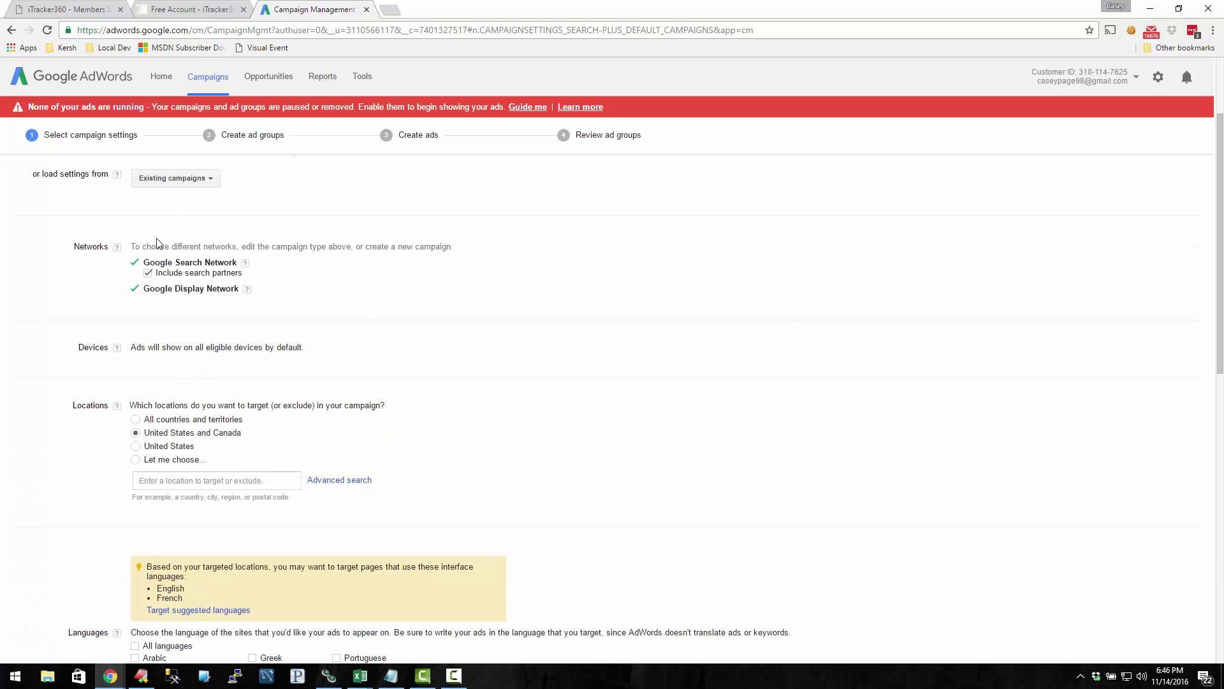
scroll(280, 339, down, 10)
click(164, 394)
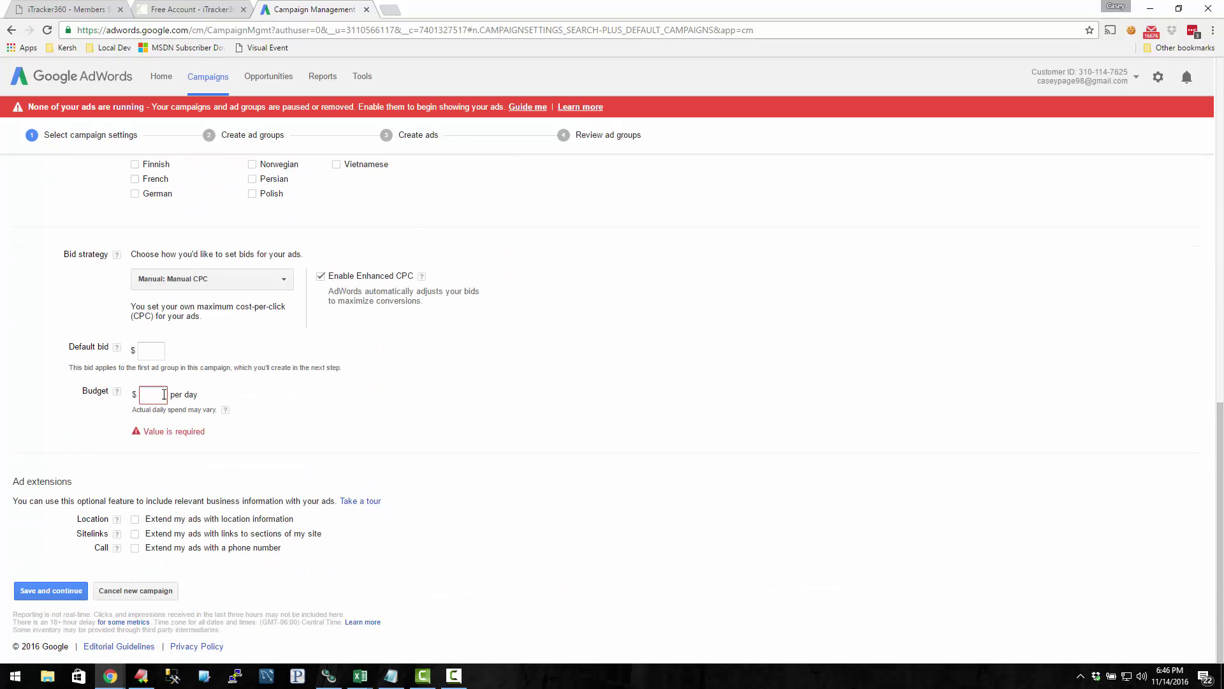
text(10)
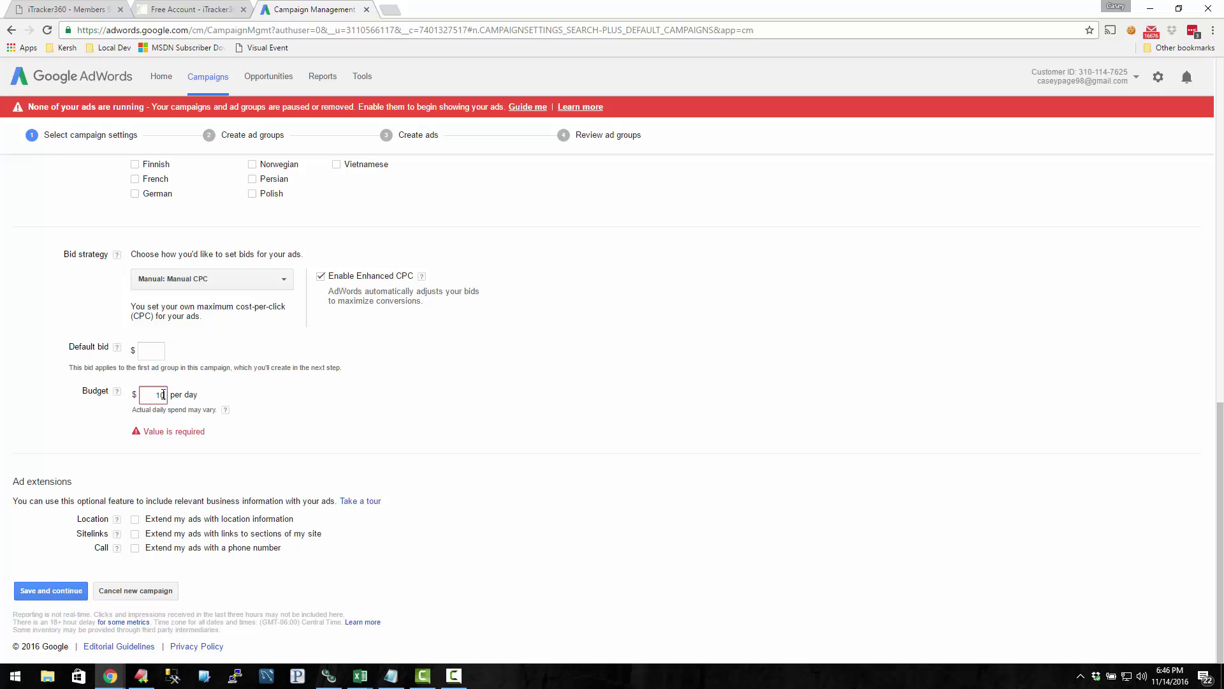
click(46, 589)
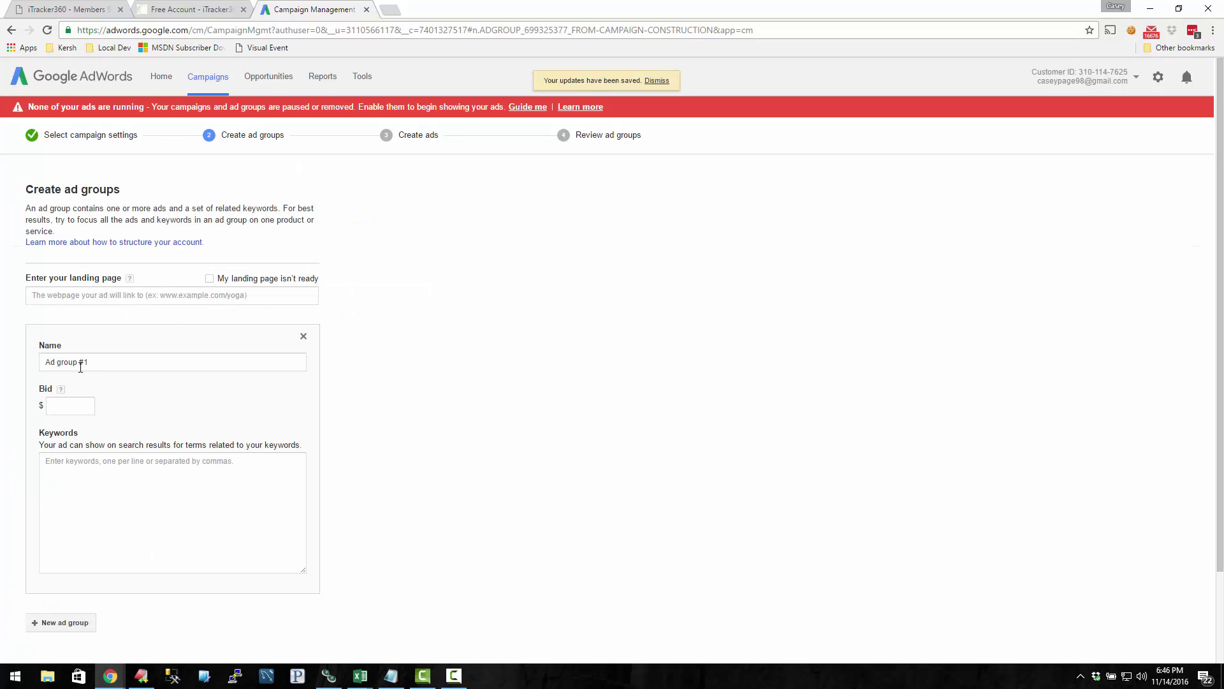
Step: Name the ad group Black Friday, set its bid to $5, and save
scroll(453, 407, down, 2)
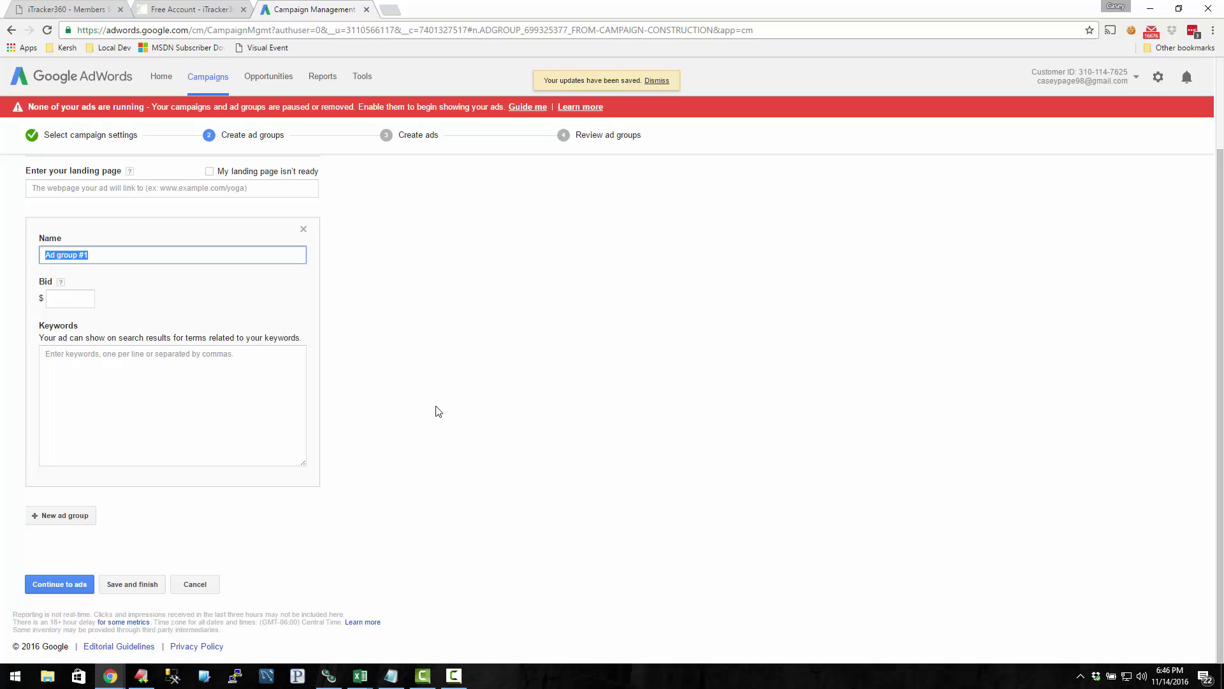
key(BackSpace)
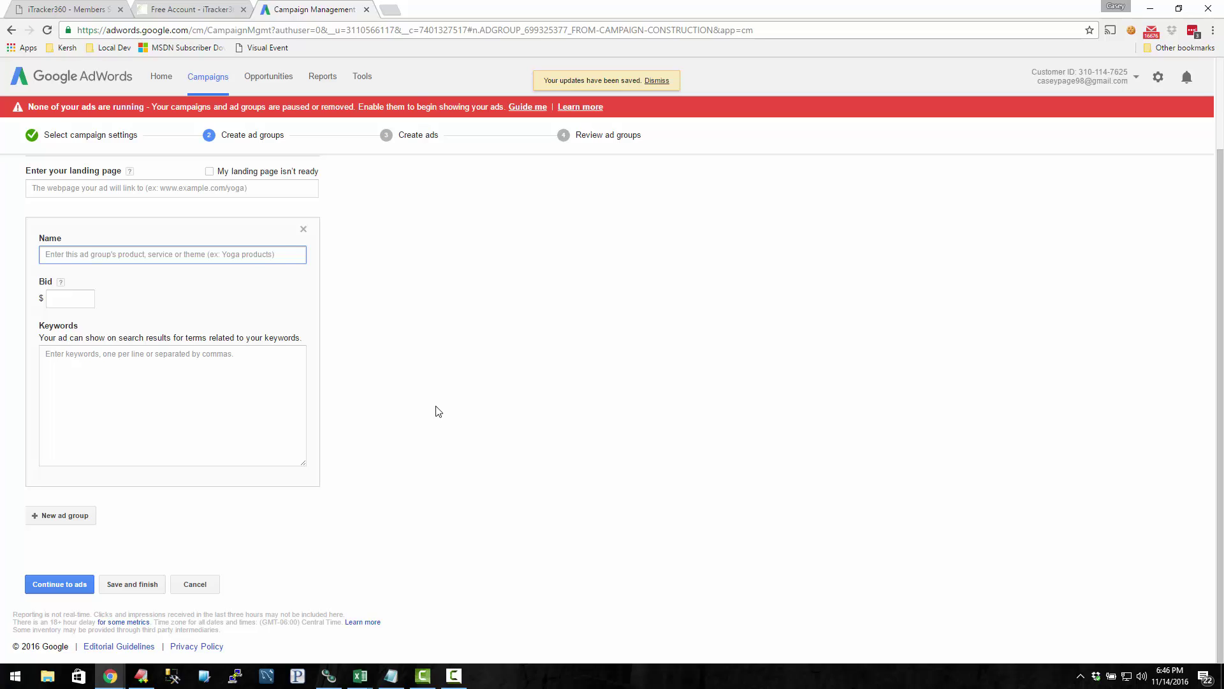
text(Black Frid)
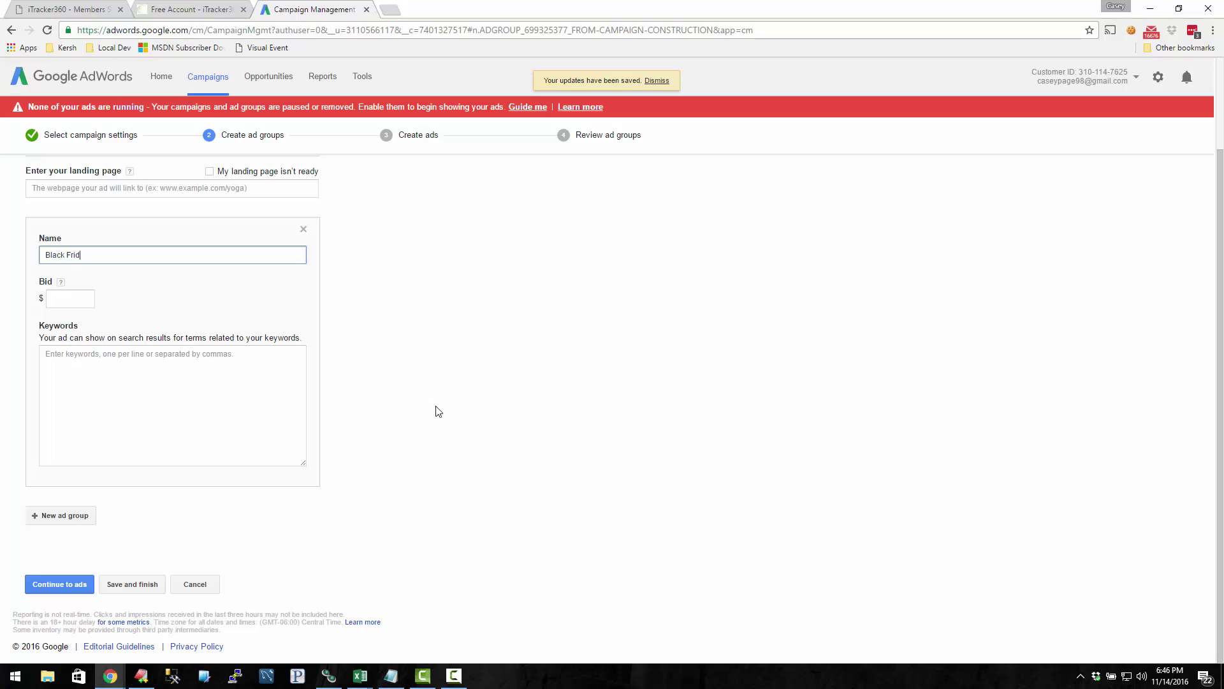
text(ay)
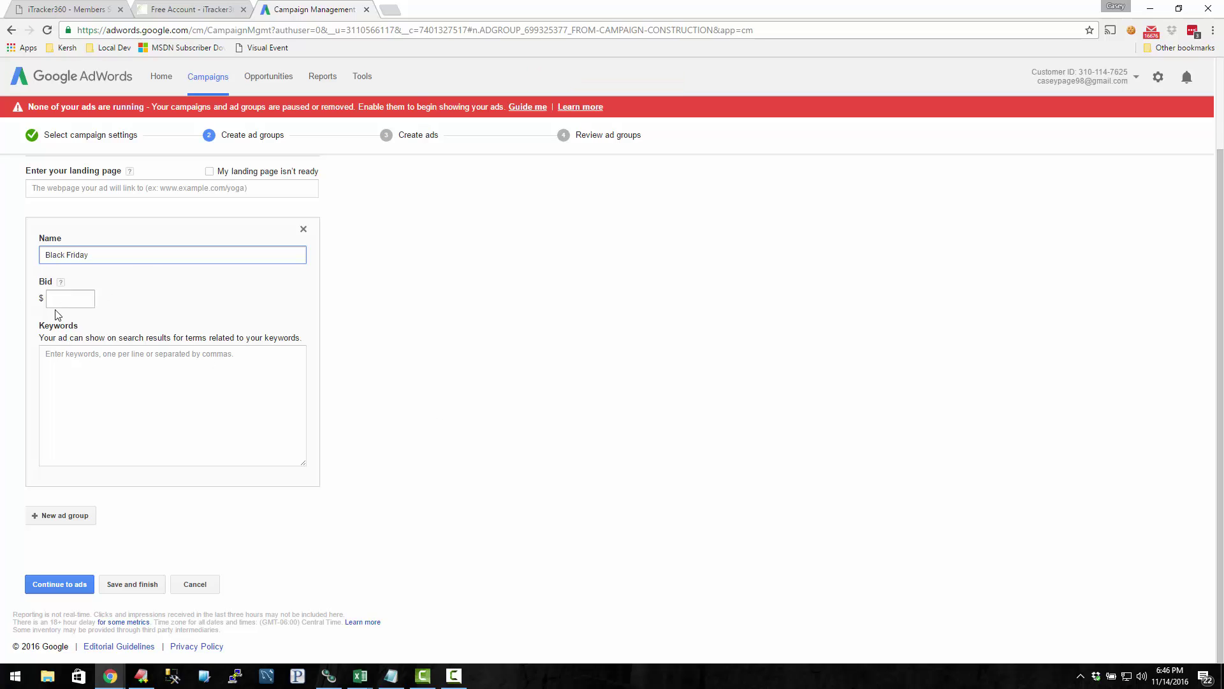
click(56, 305)
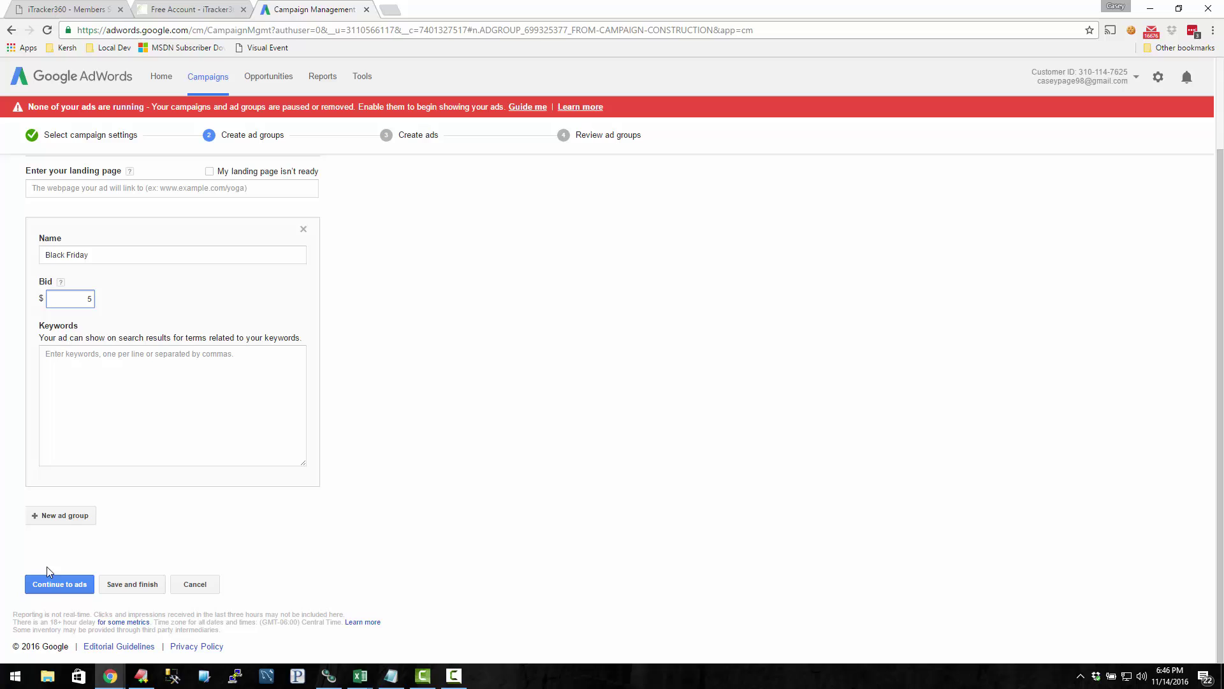
click(112, 584)
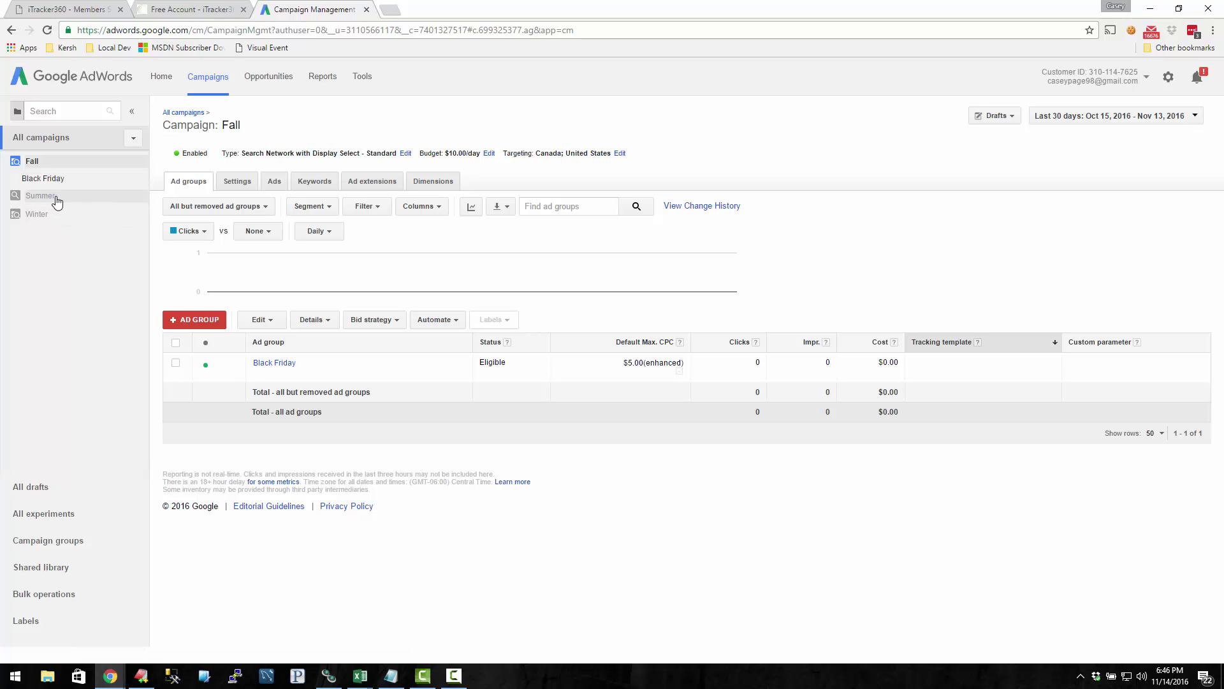
Step: View the Summer campaign, then open Winter's Christmas Promo and New Years Promo ad groups
click(61, 196)
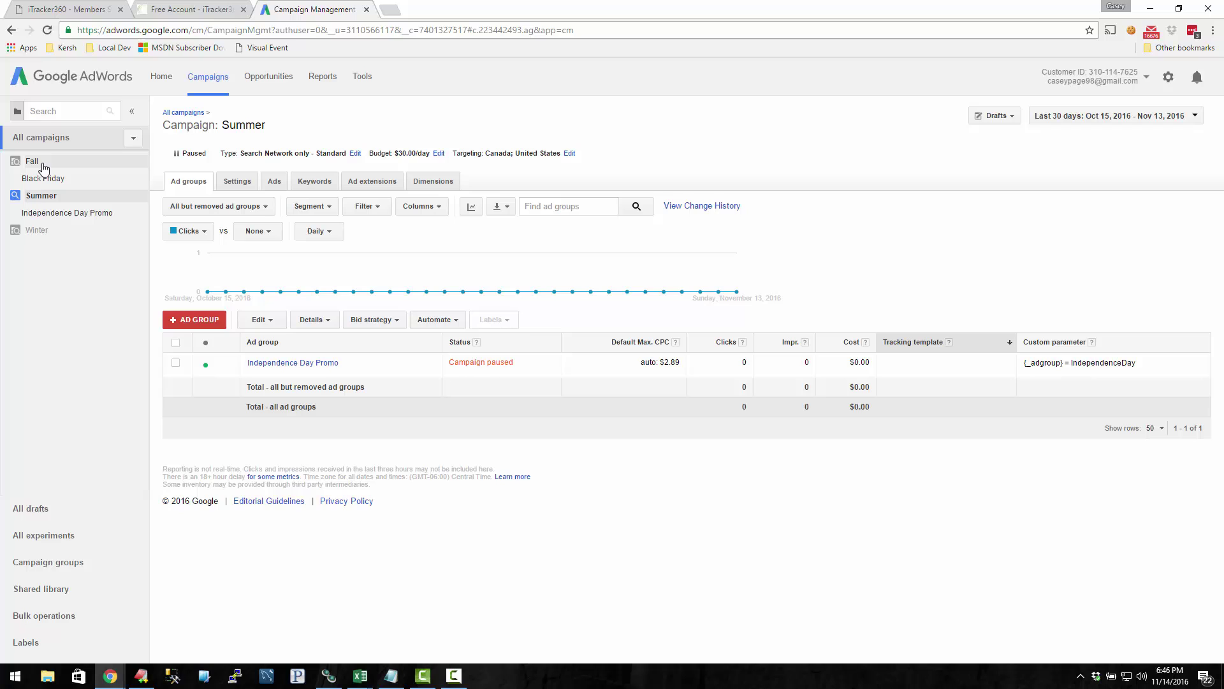
click(48, 229)
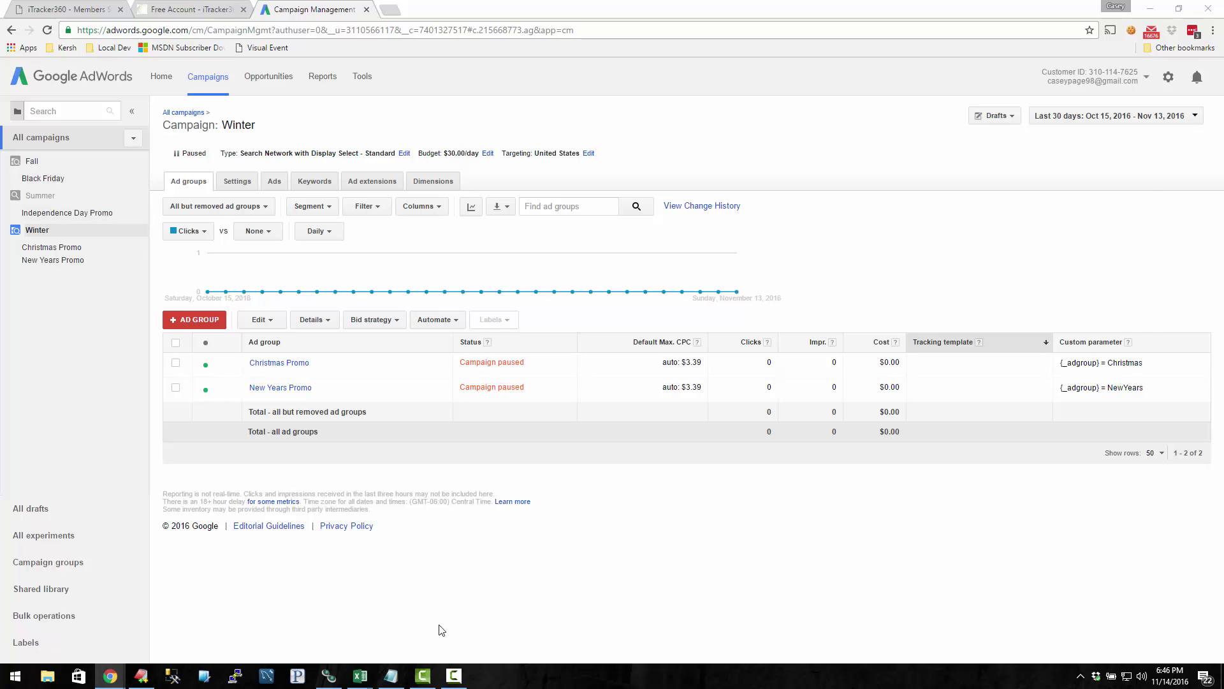
Step: Select the UTM query string after the ? in Notepad and return to AdWords
click(391, 675)
click(340, 225)
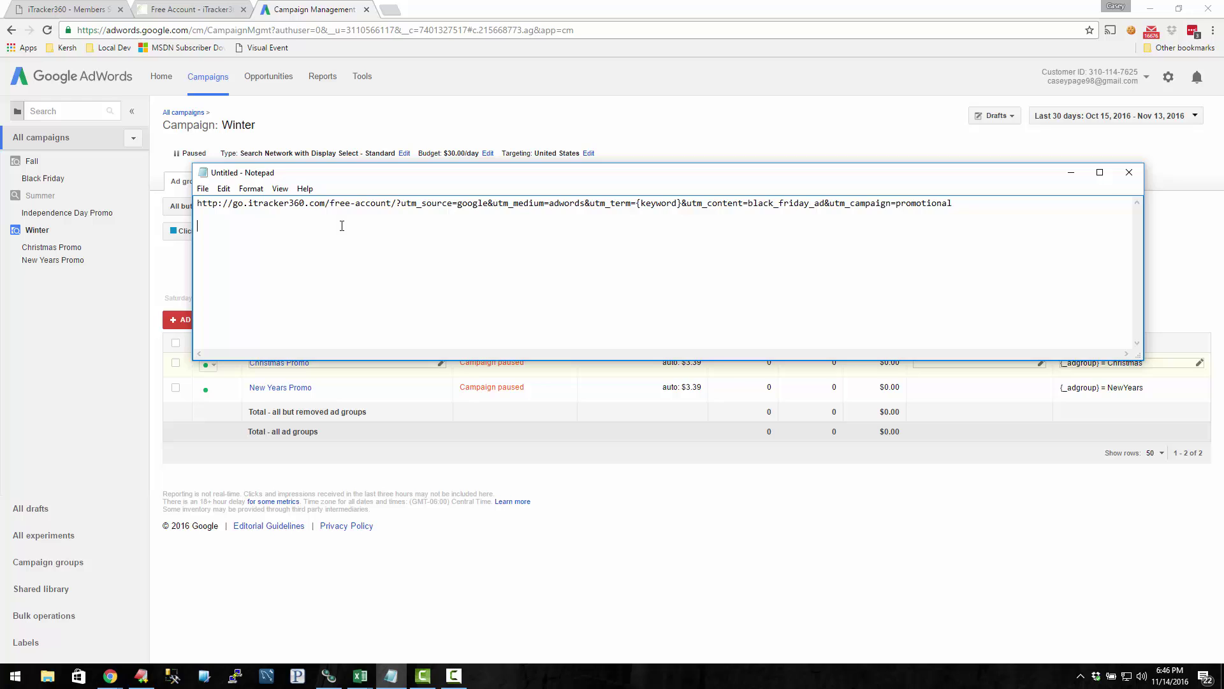
drag(977, 201, 196, 203)
click(452, 268)
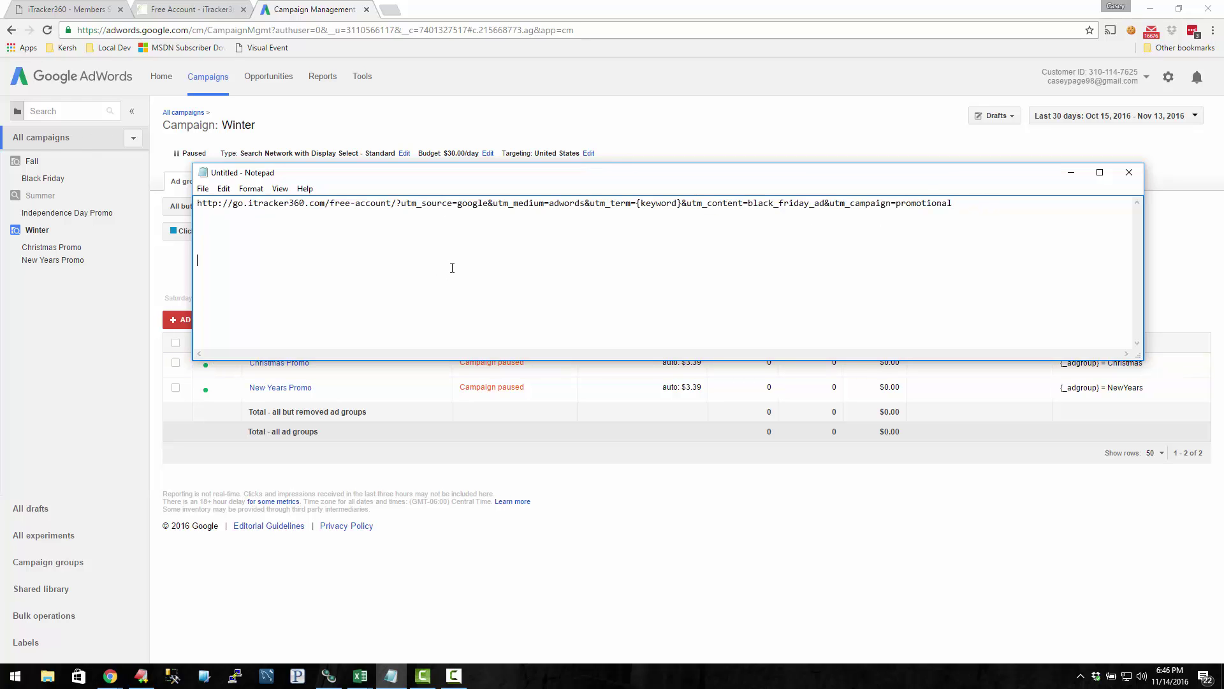
key(alt+Tab)
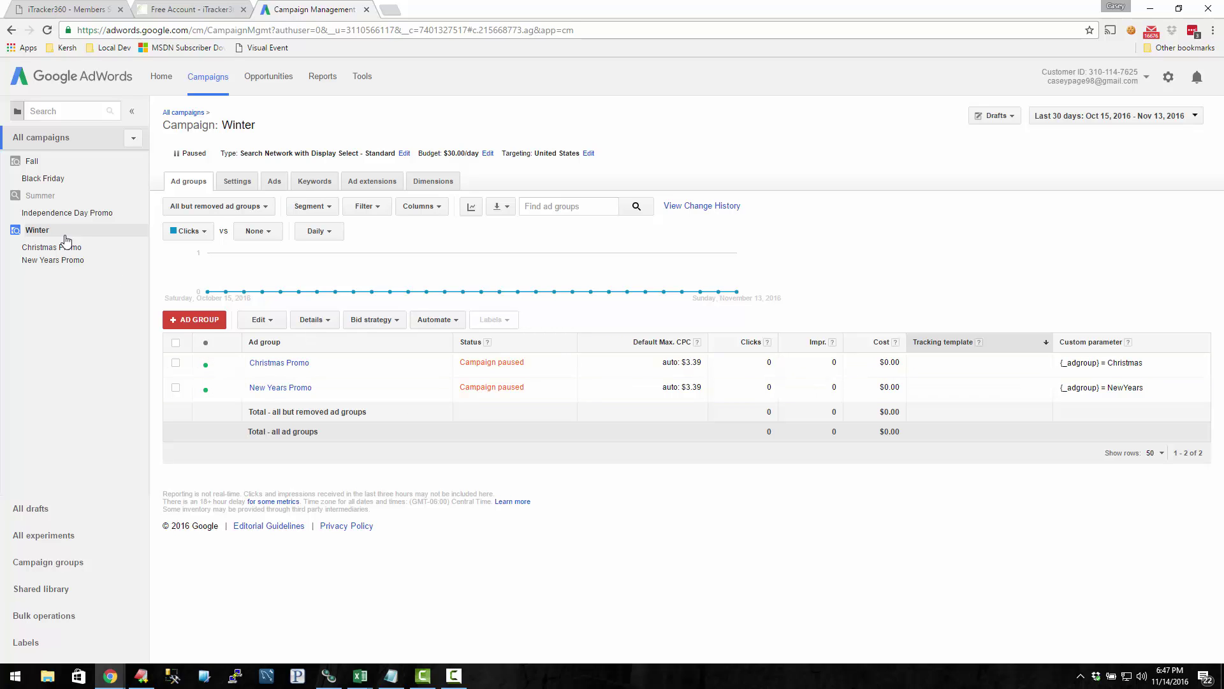
key(alt+Tab)
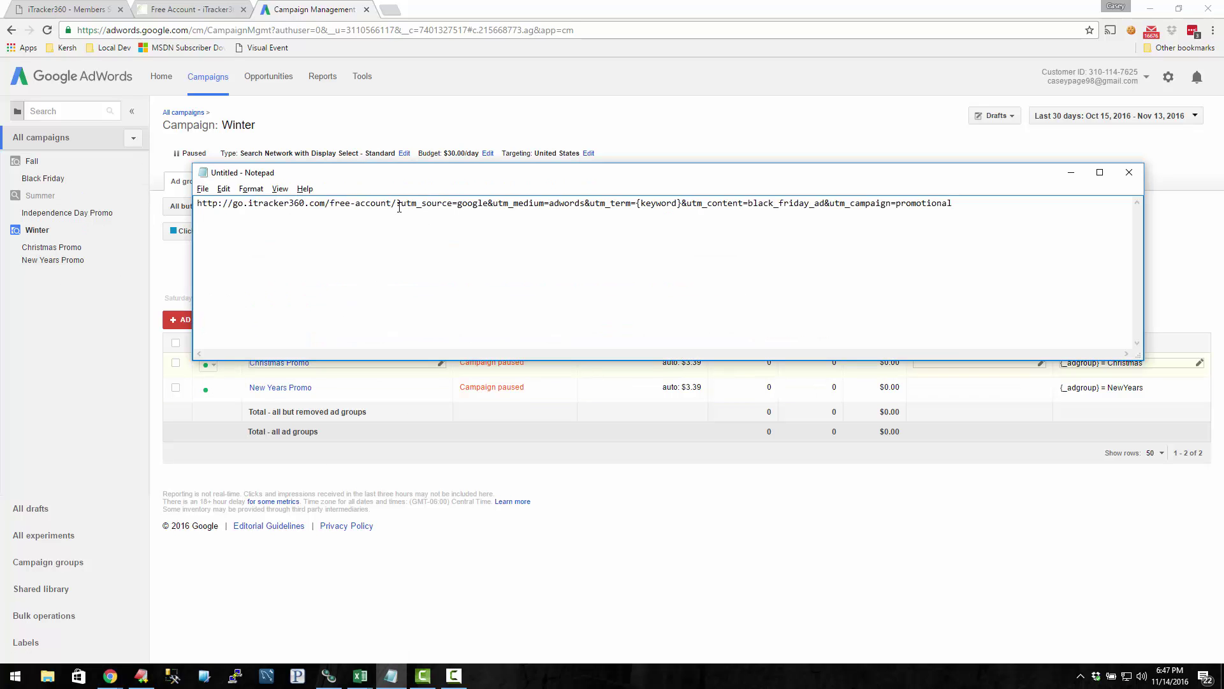
drag(399, 206, 1108, 260)
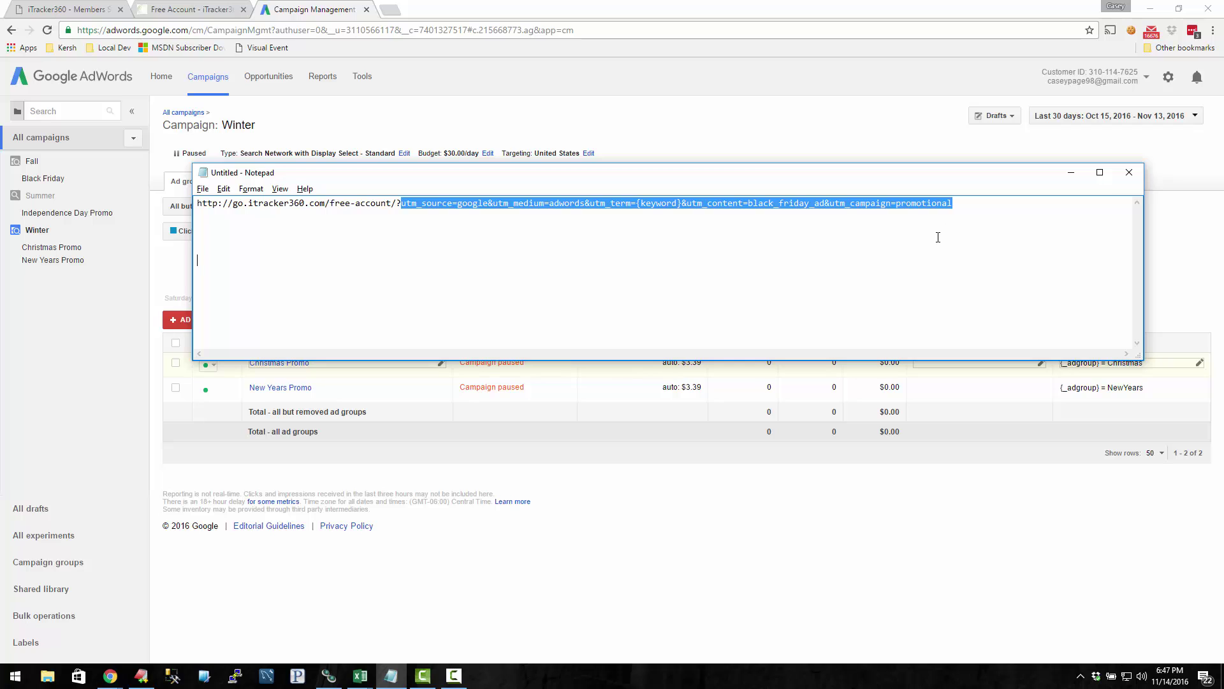
key(alt+Tab)
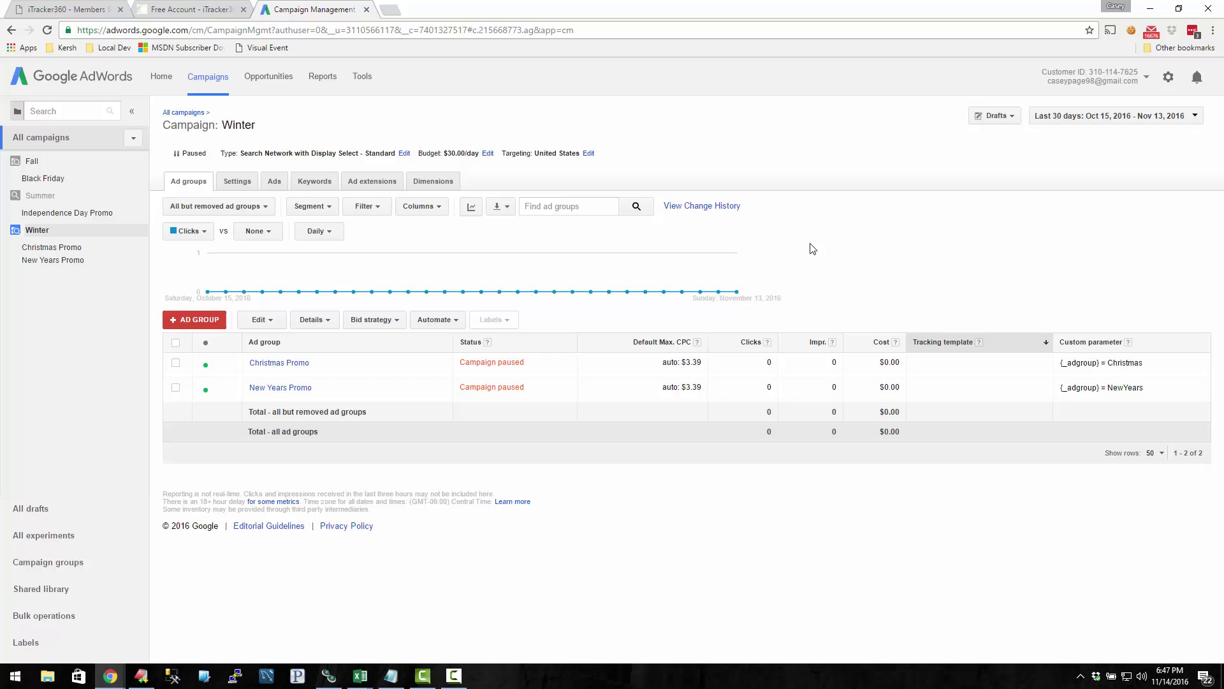
key(alt+Tab)
key(alt+Tab)
Step: Open the Black Friday ad group's ads and begin a new expanded text ad
click(40, 183)
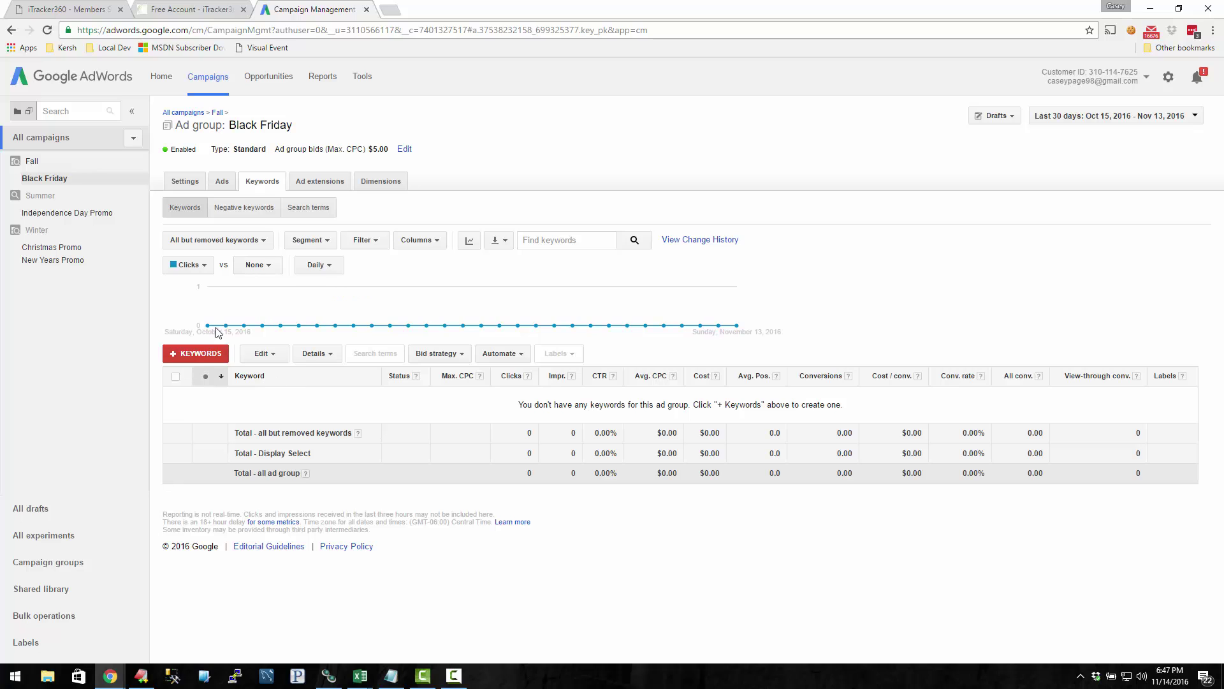
click(220, 183)
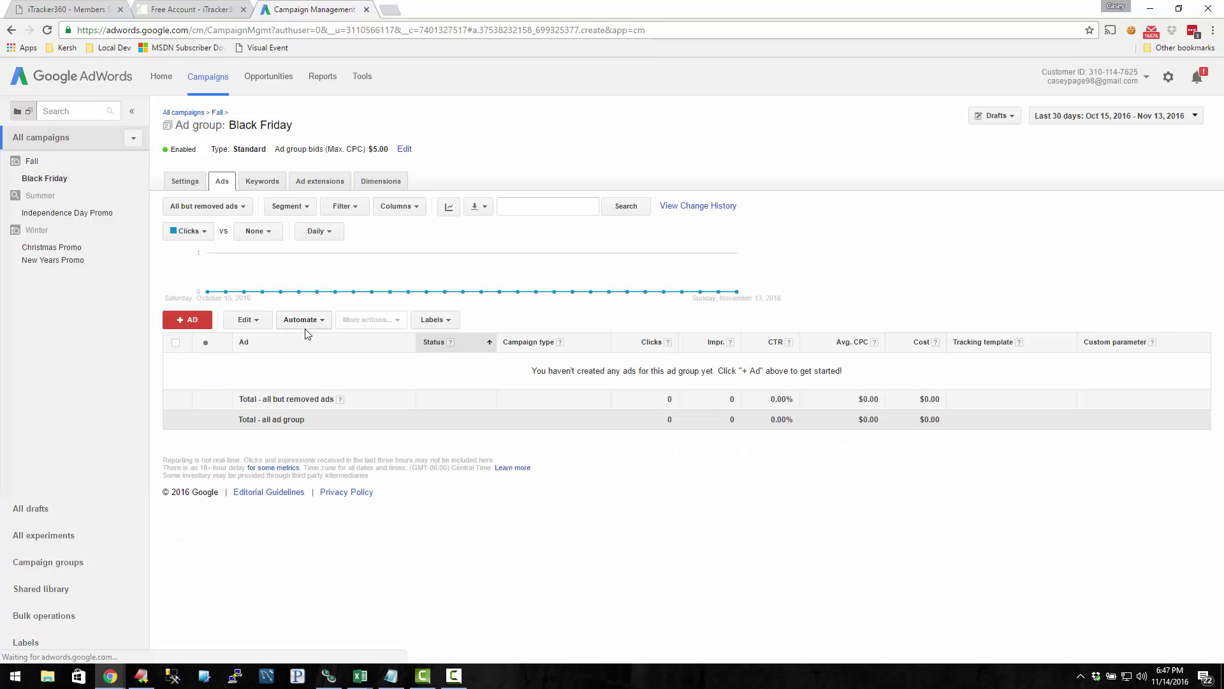
click(189, 320)
click(374, 407)
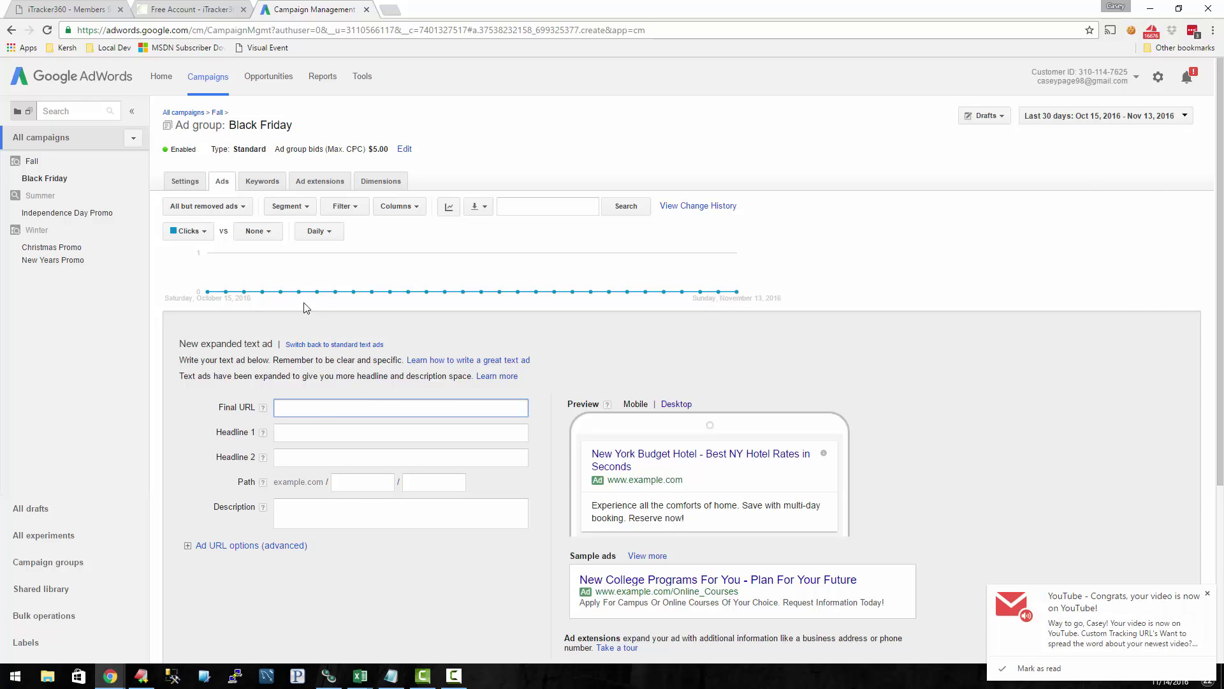
Step: Copy the base free-account landing address from Notepad into the ad's Final URL
key(alt+Tab)
drag(397, 203, 197, 204)
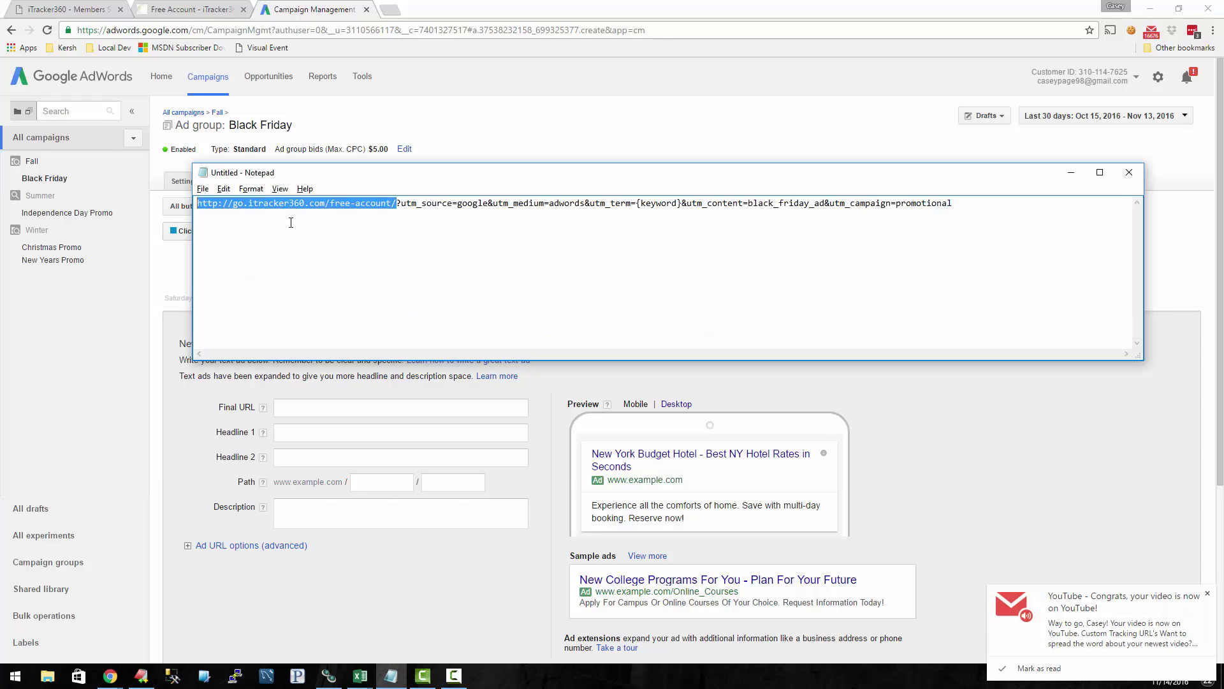
key(ctrl+c)
key(alt+Tab)
key(ctrl+v)
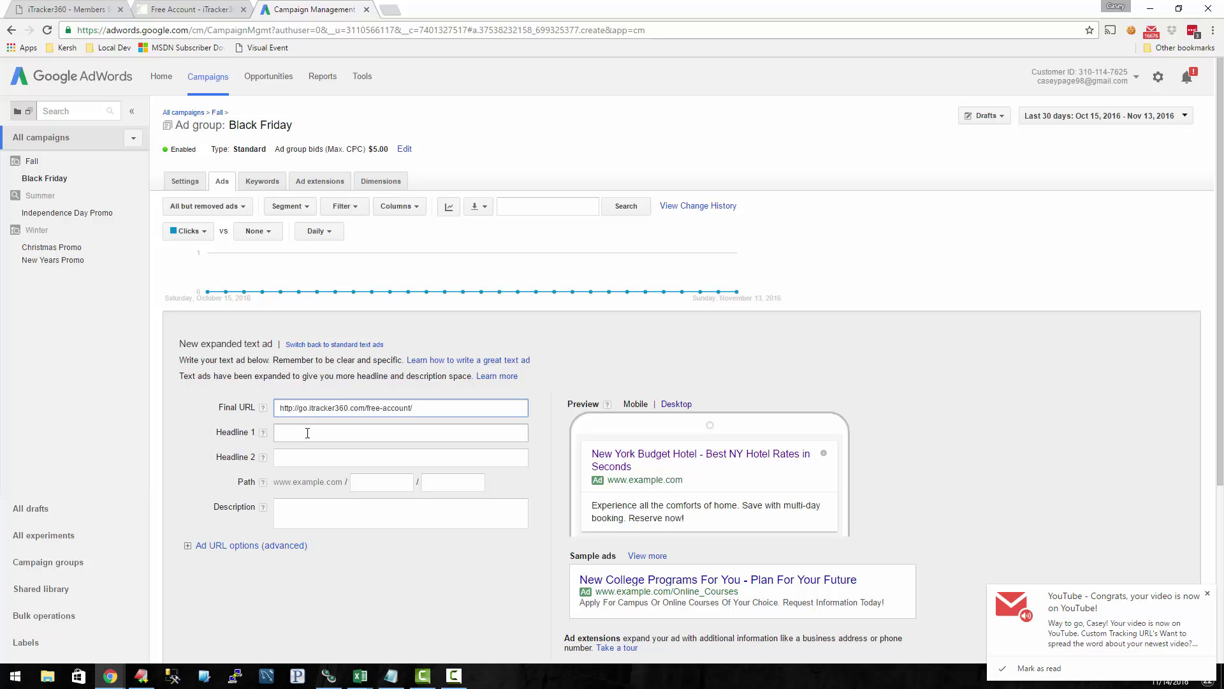
Step: Enter headlines 'Infusionsoft Lead Tracking' and 'Using iTracker360' and the path 'free-account'
click(382, 438)
text(Infusi)
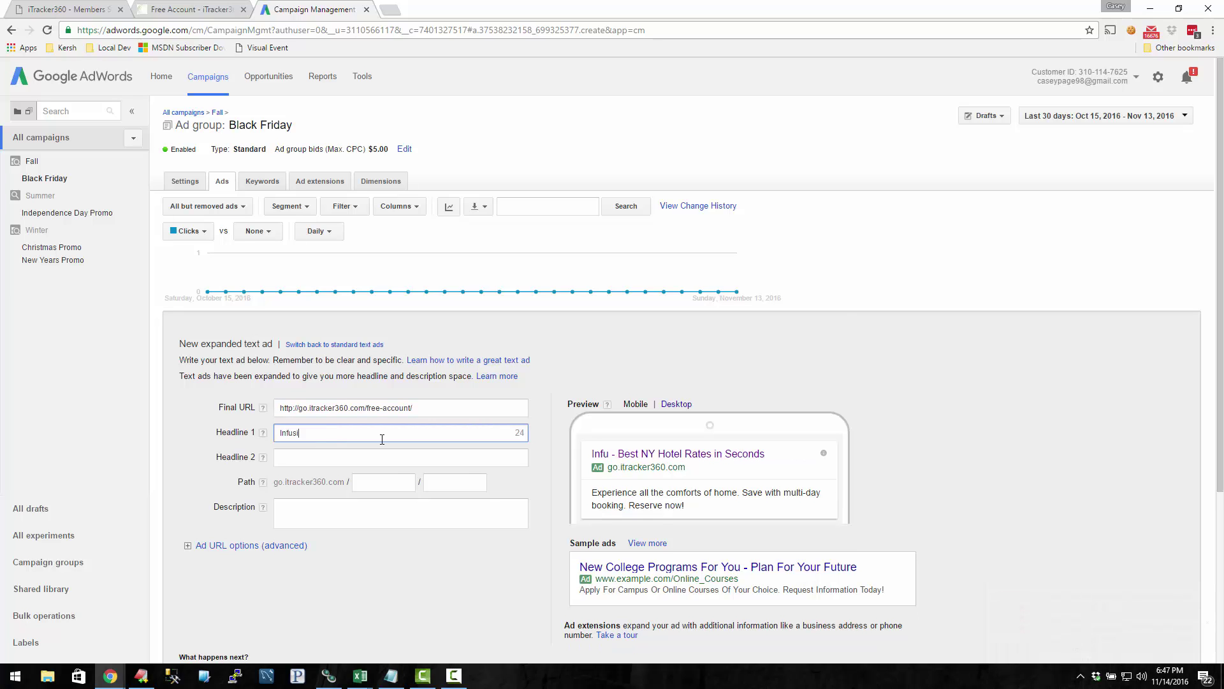
text(onsoft Lead Tracking)
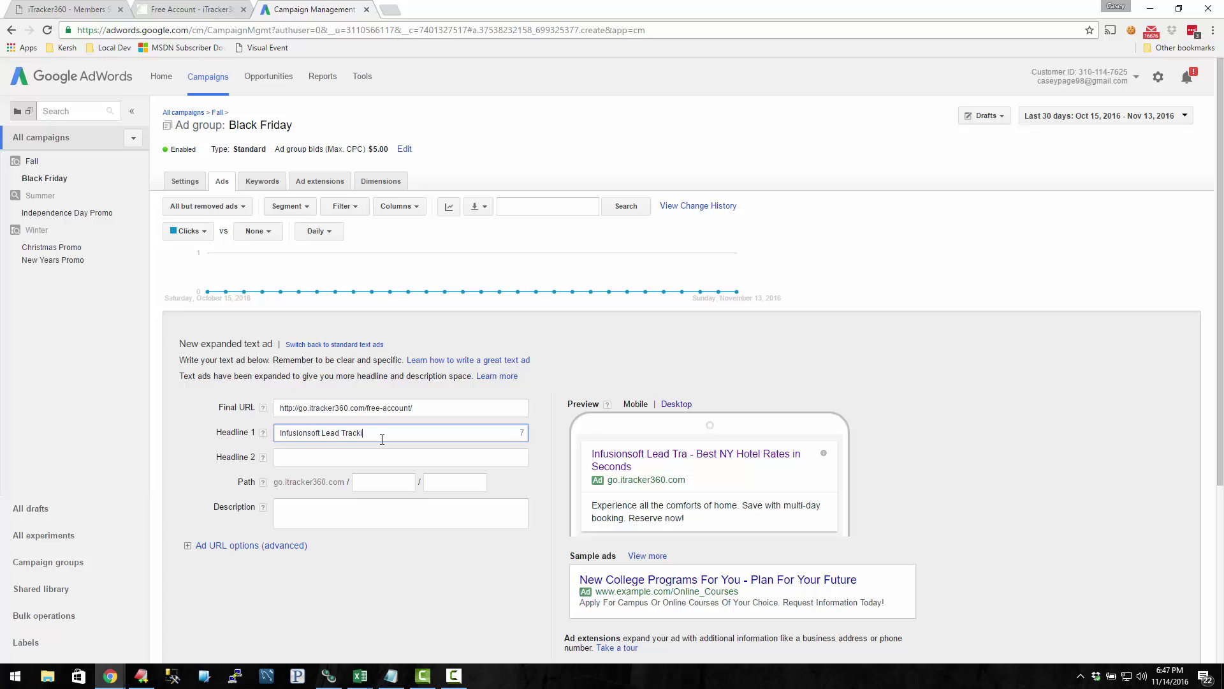
key(Tab)
key(Tab)
text(Usi)
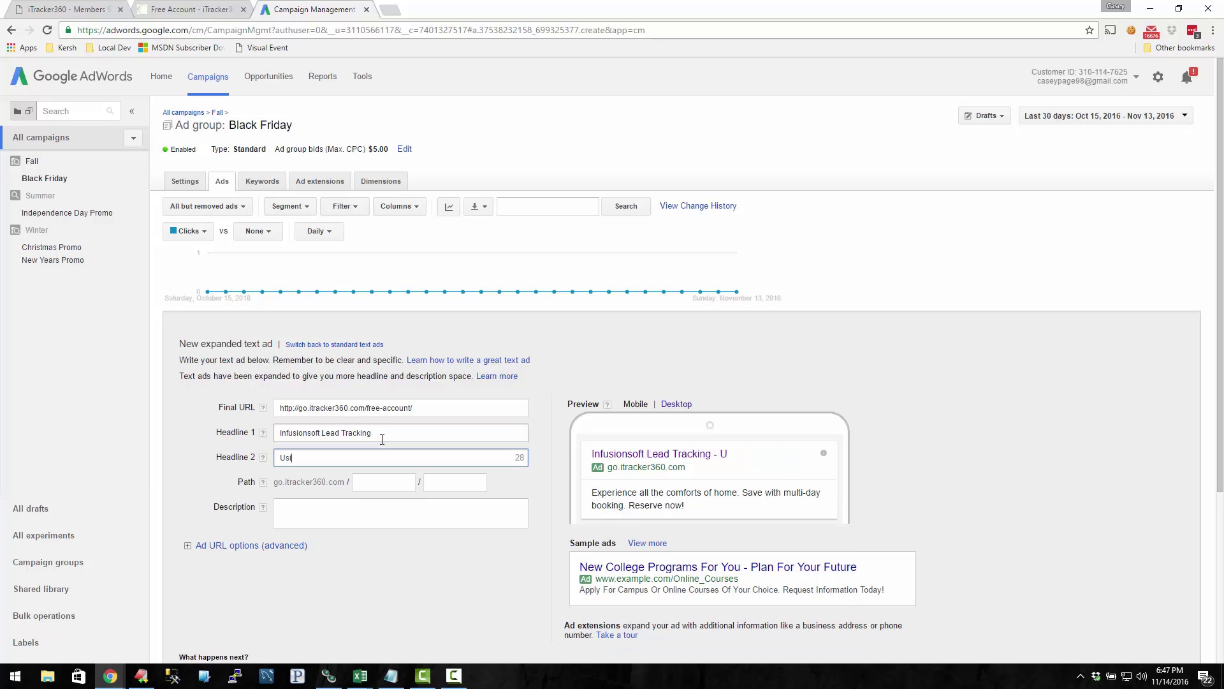
text(ng iTracker360)
scroll(317, 296, down, 2)
key(Tab)
key(Tab)
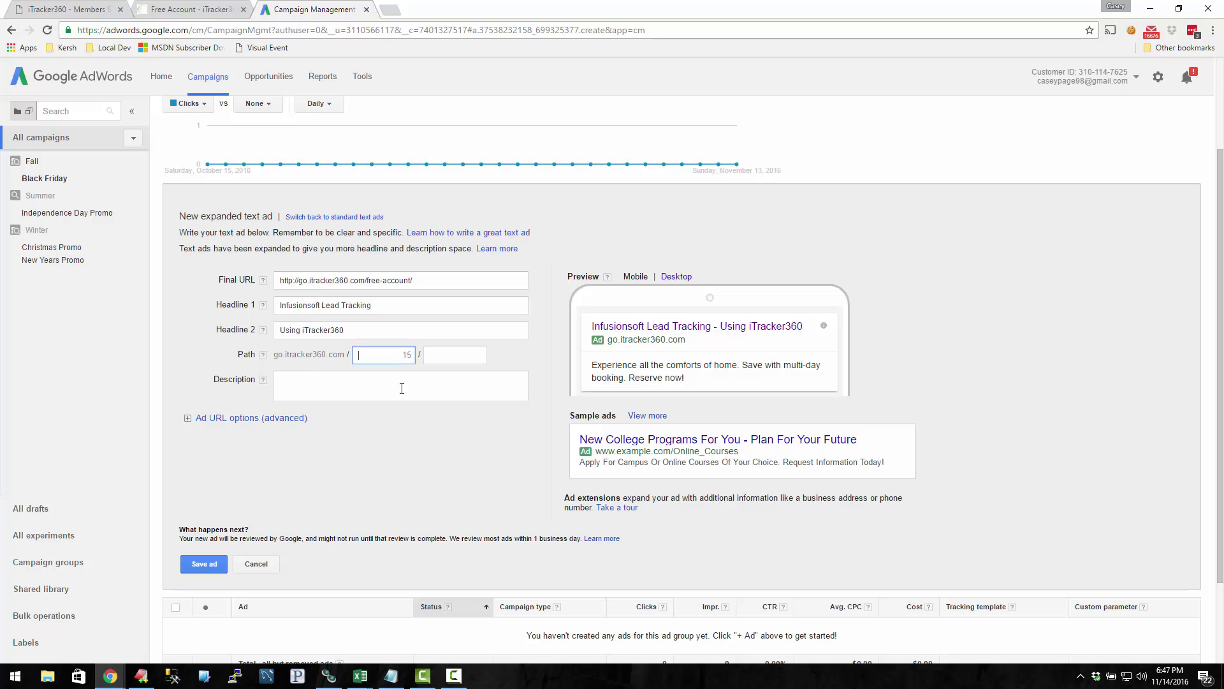
text(free-account)
key(Tab)
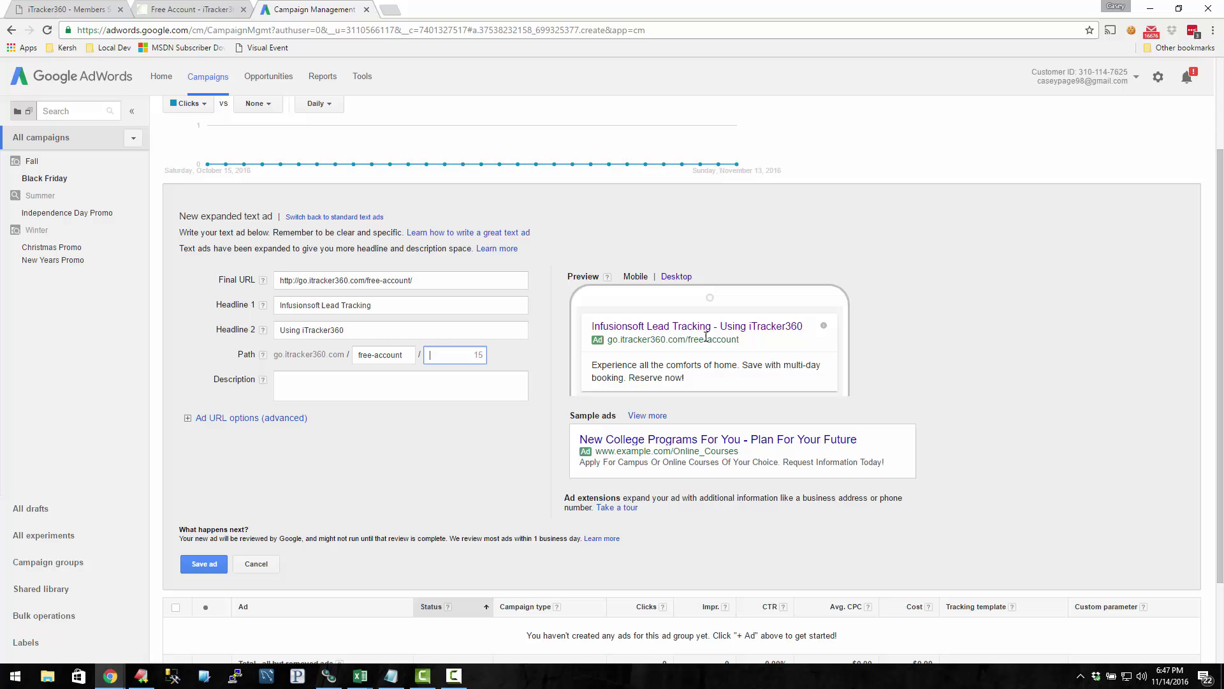
Step: Add the description 'Using iTracker360 for leadsource tracking' and expand the advanced URL options
click(473, 388)
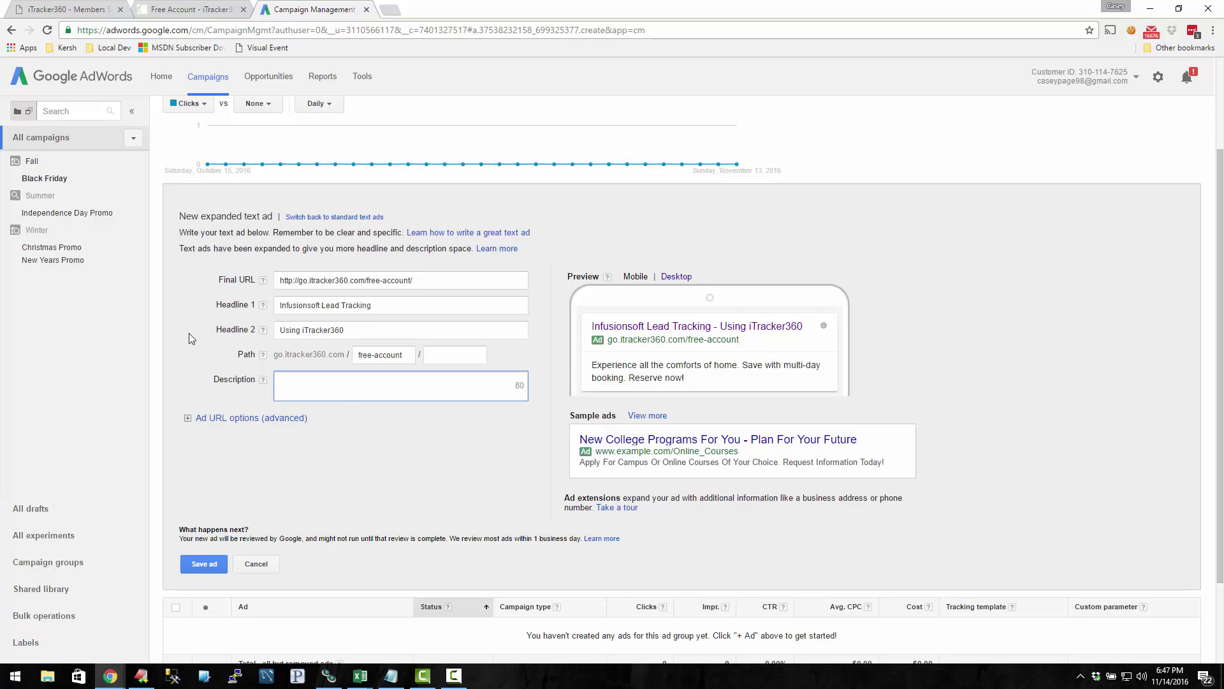
scroll(193, 334, down, 2)
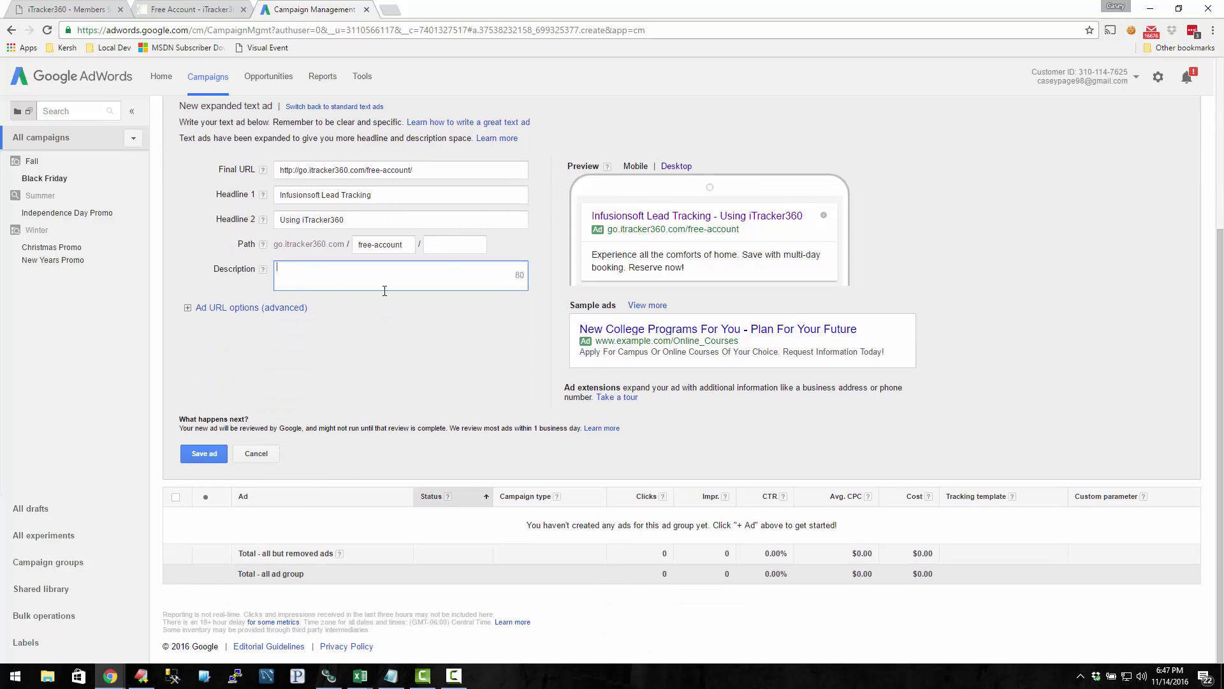
text(Using )
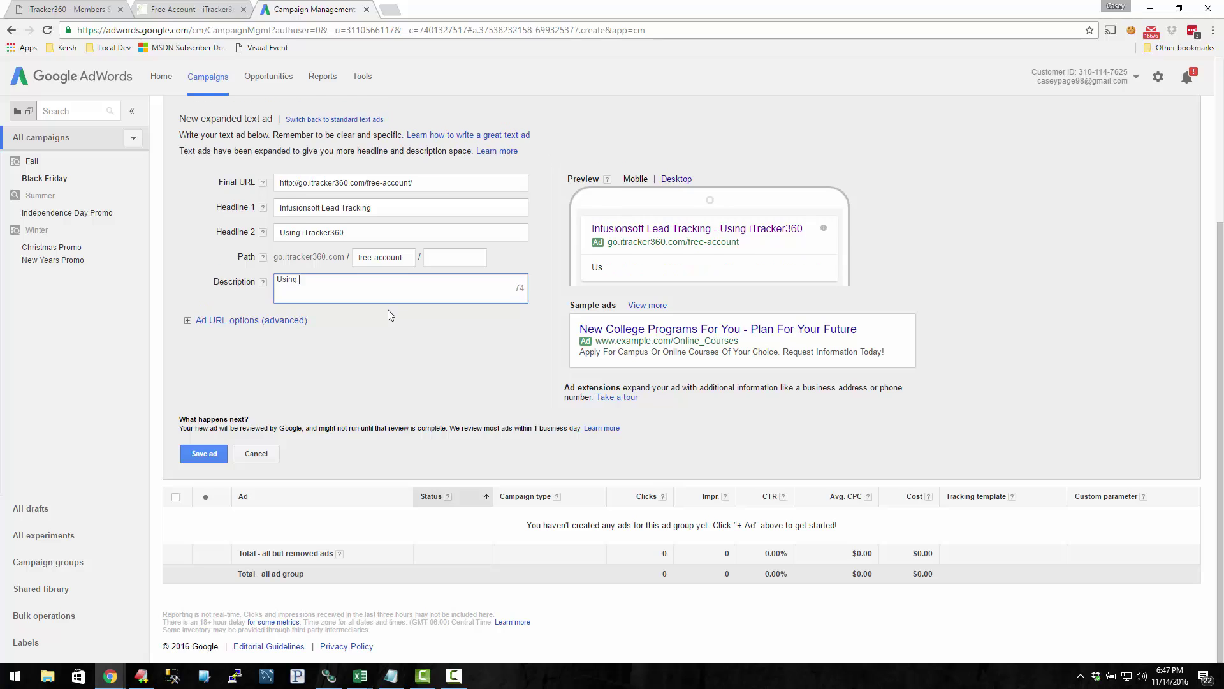
text(iTracker360 for leads)
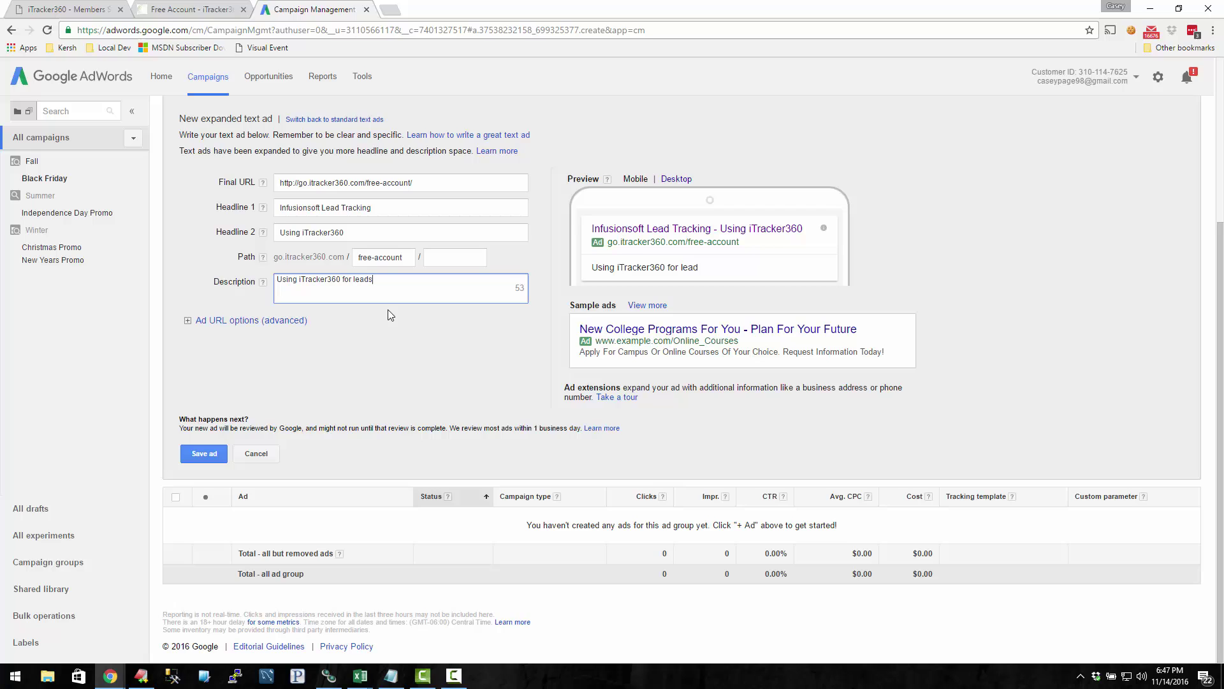
text(ource tracking)
click(188, 322)
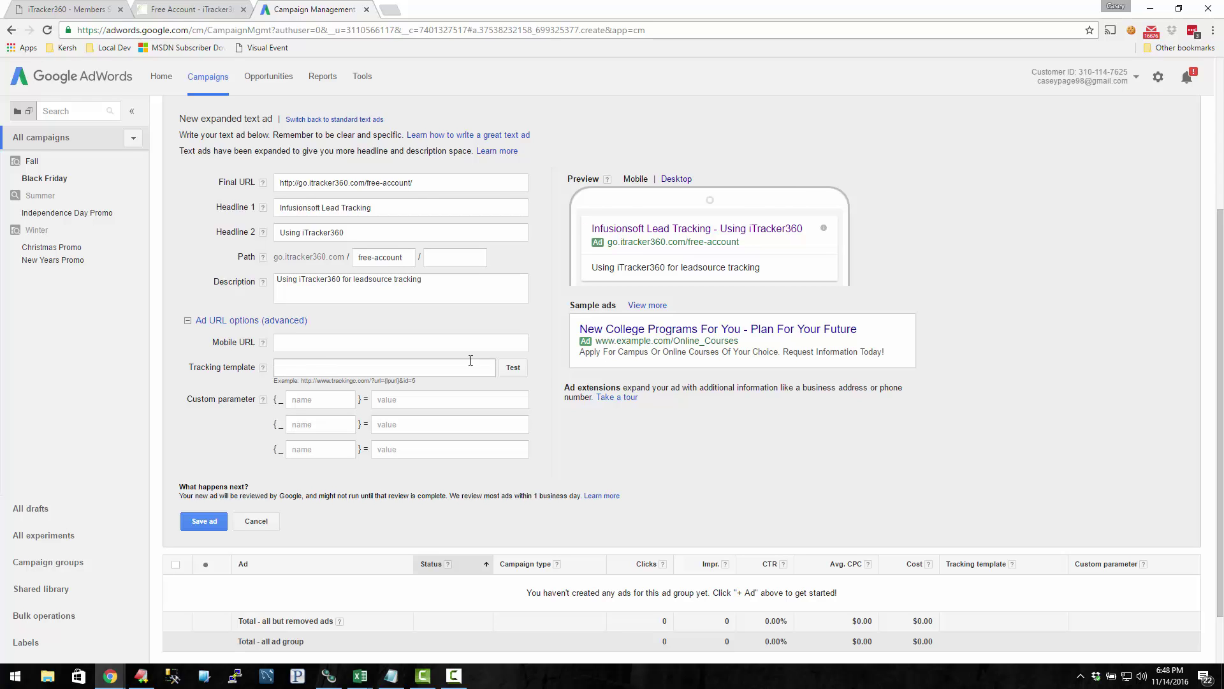
Step: Paste the UTM query string after {lpurl} on a new Notepad line
key(alt+Tab)
click(405, 214)
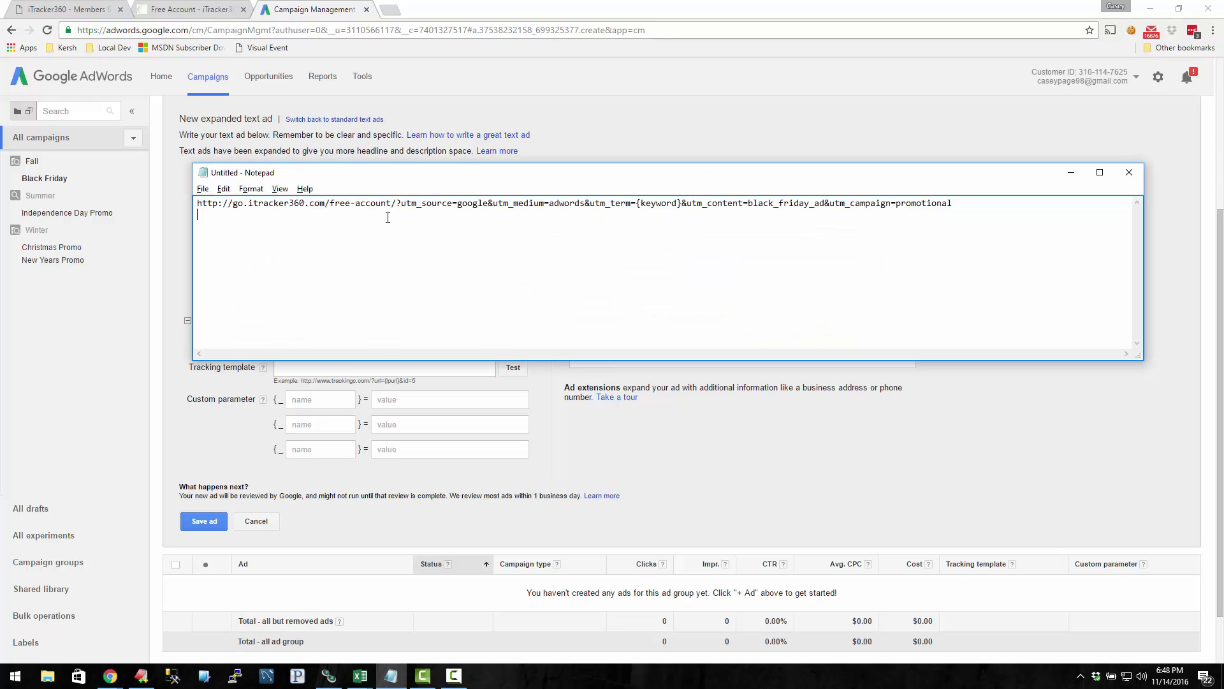
key(alt+Tab)
key(alt+Tab)
mouse_move(394, 207)
mouse_down()
mouse_move(1046, 220)
mouse_move(396, 199)
mouse_up()
click(1033, 212)
key(ctrl+v)
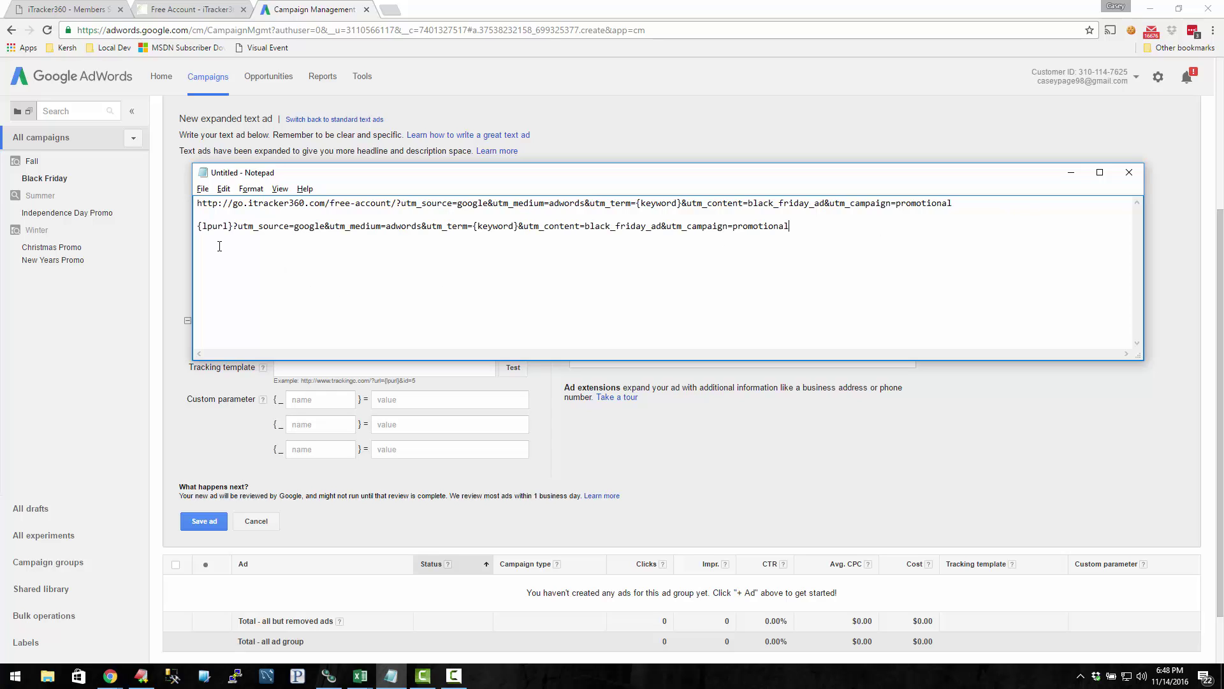
drag(237, 227, 158, 233)
click(197, 229)
Step: Compare the ad's final URL with the Notepad address and select the {lpurl} template line
drag(396, 203, 229, 221)
drag(394, 204, 172, 197)
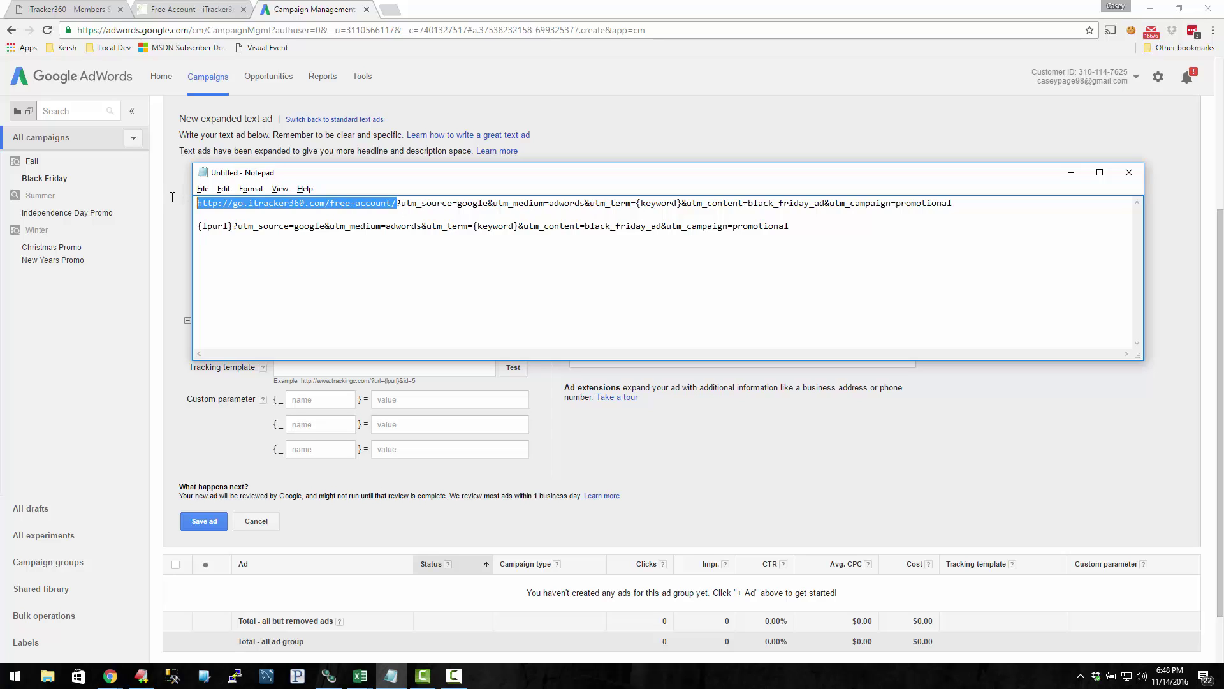
key(Delete)
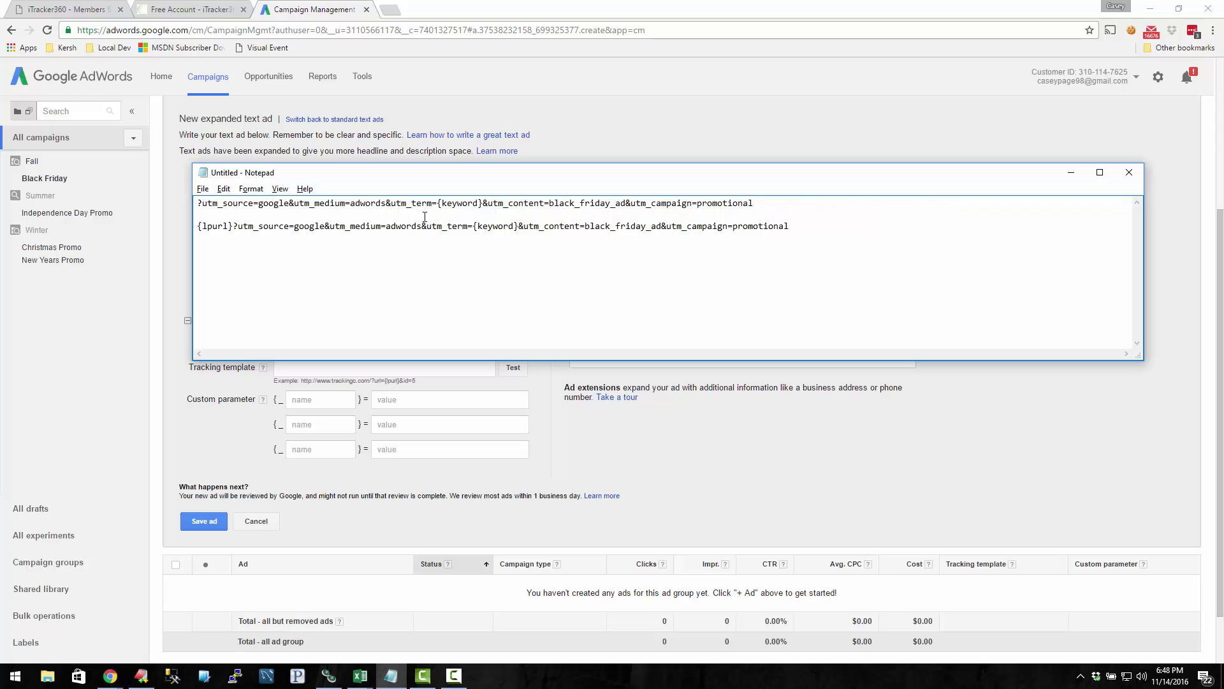
key(ctrl+z)
key(alt+Tab)
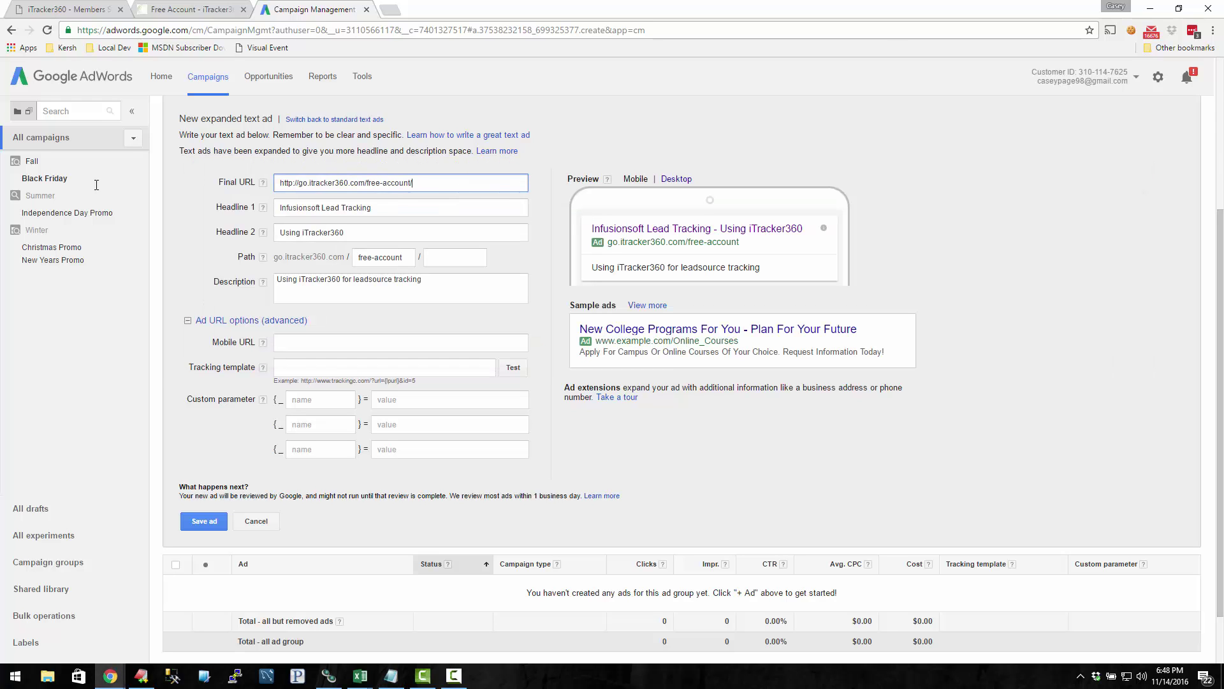
triple_click(454, 182)
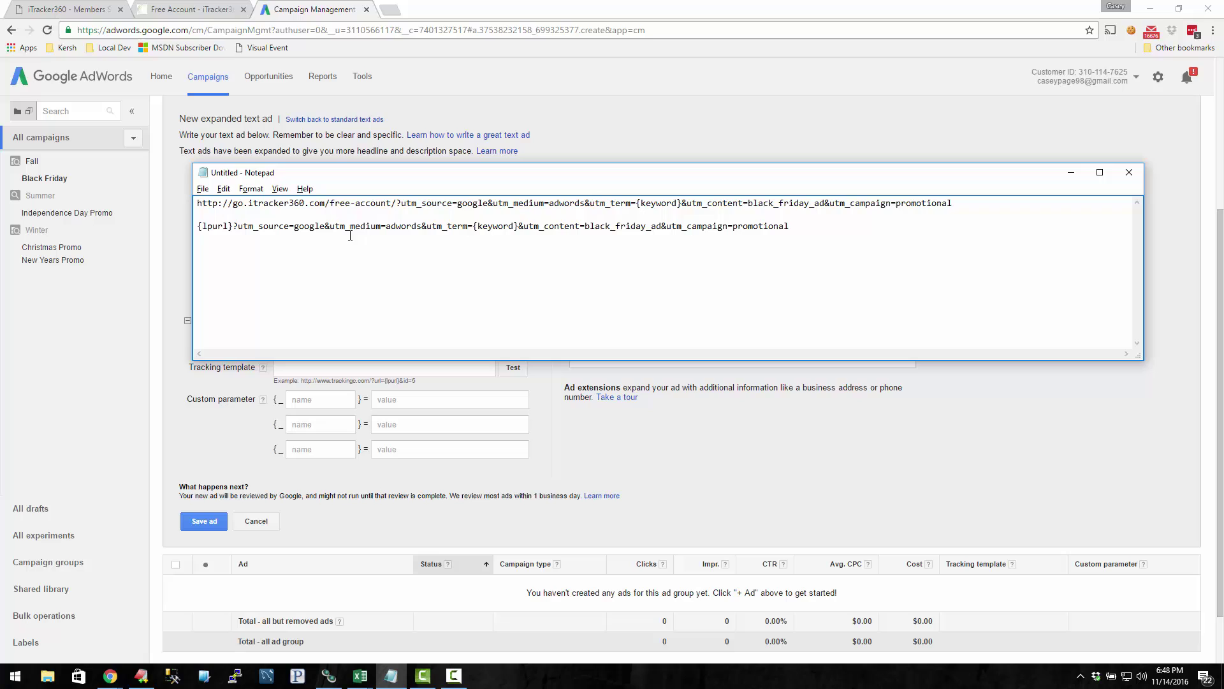
drag(791, 227, 182, 221)
Step: Paste the {lpurl} tracking template and test it, getting Landing page found
click(391, 373)
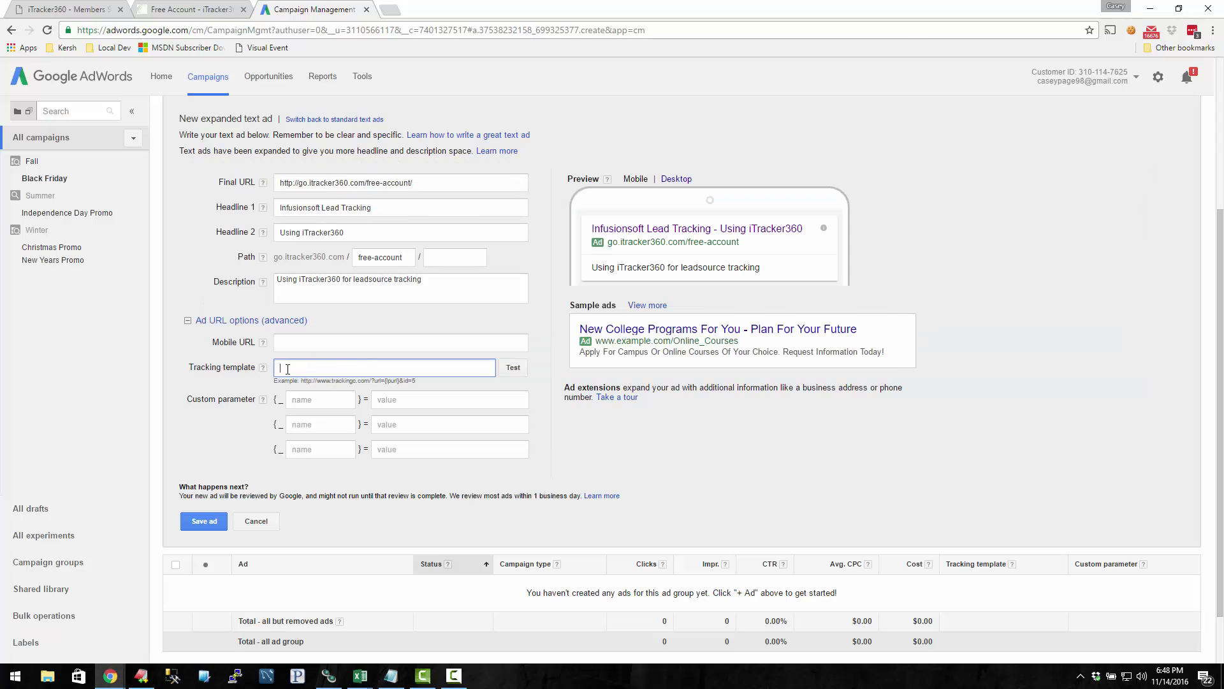
key(ctrl+v)
key(ctrl+a)
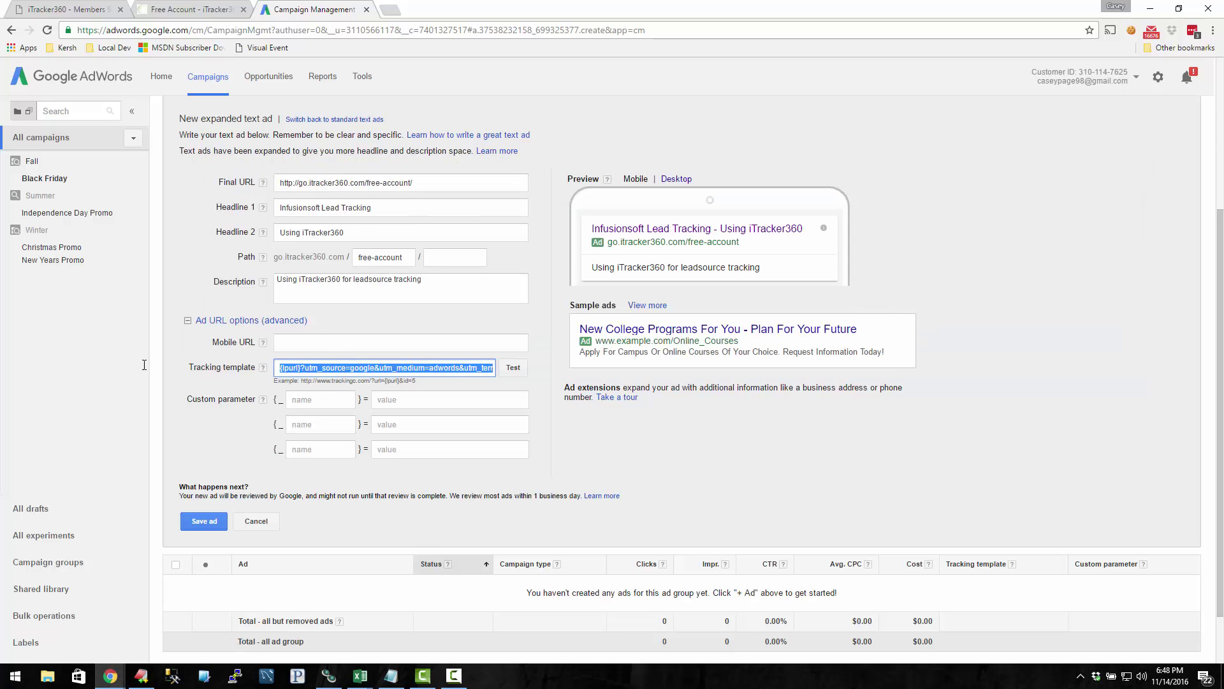
click(519, 366)
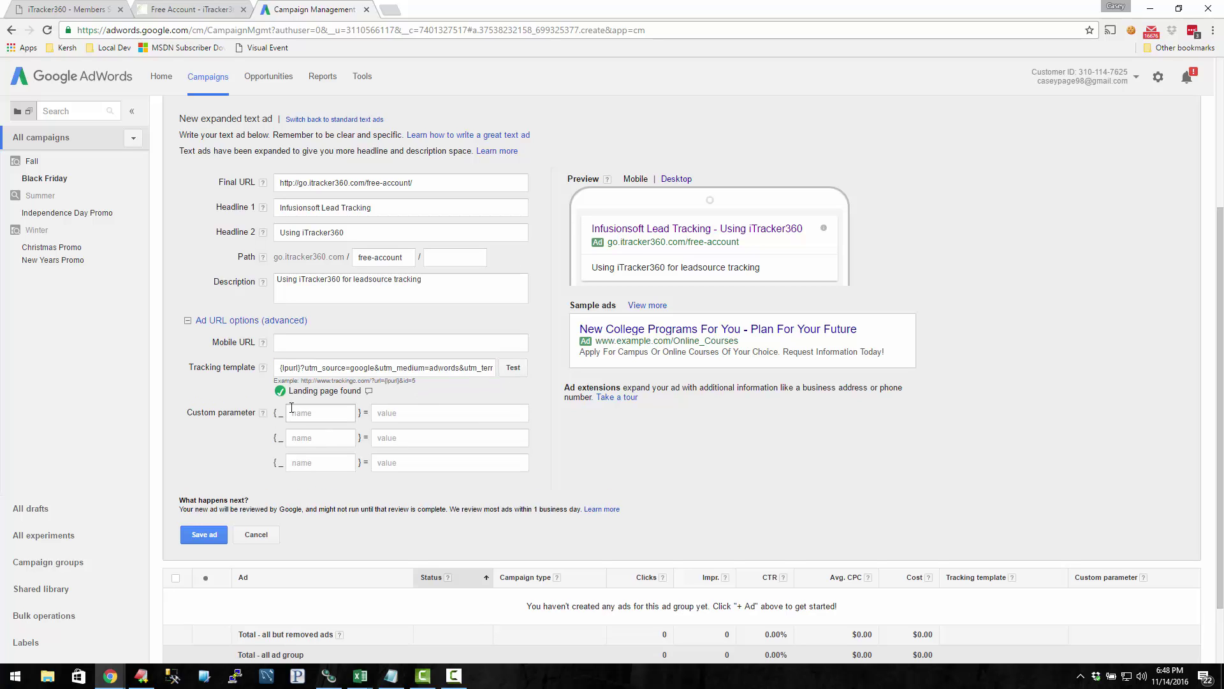
Step: Open the test details and pick out the generated UTM-tagged free-account click URL
drag(295, 390, 363, 390)
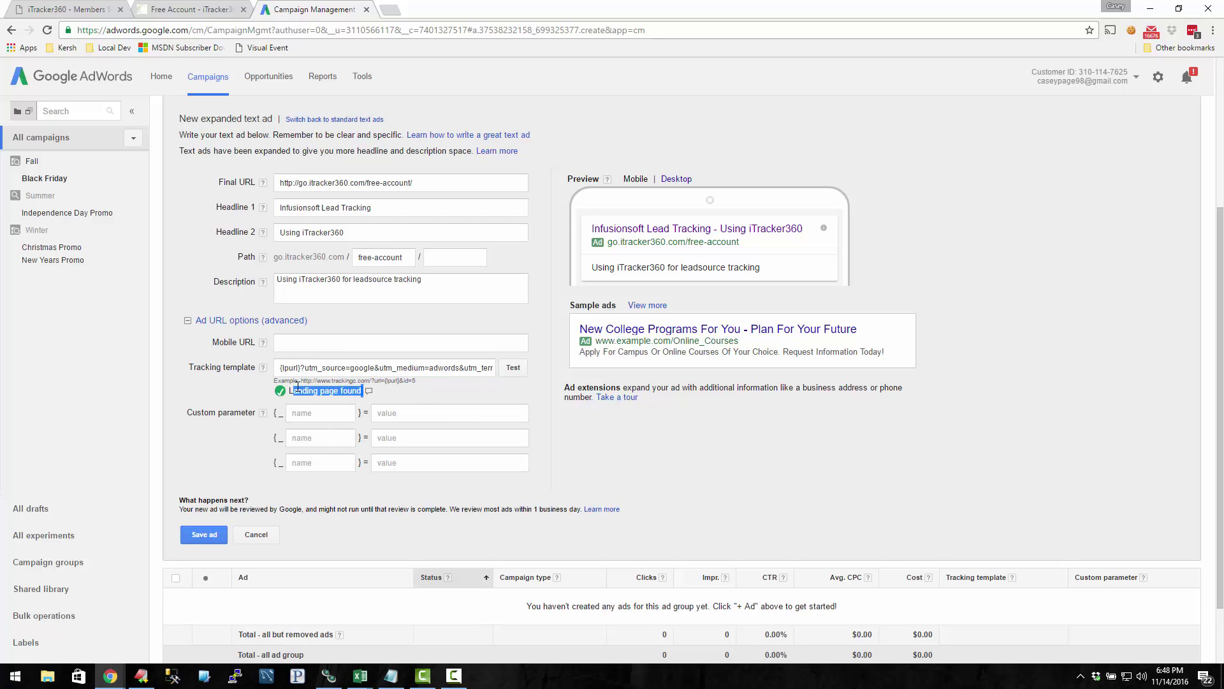
drag(279, 367, 299, 368)
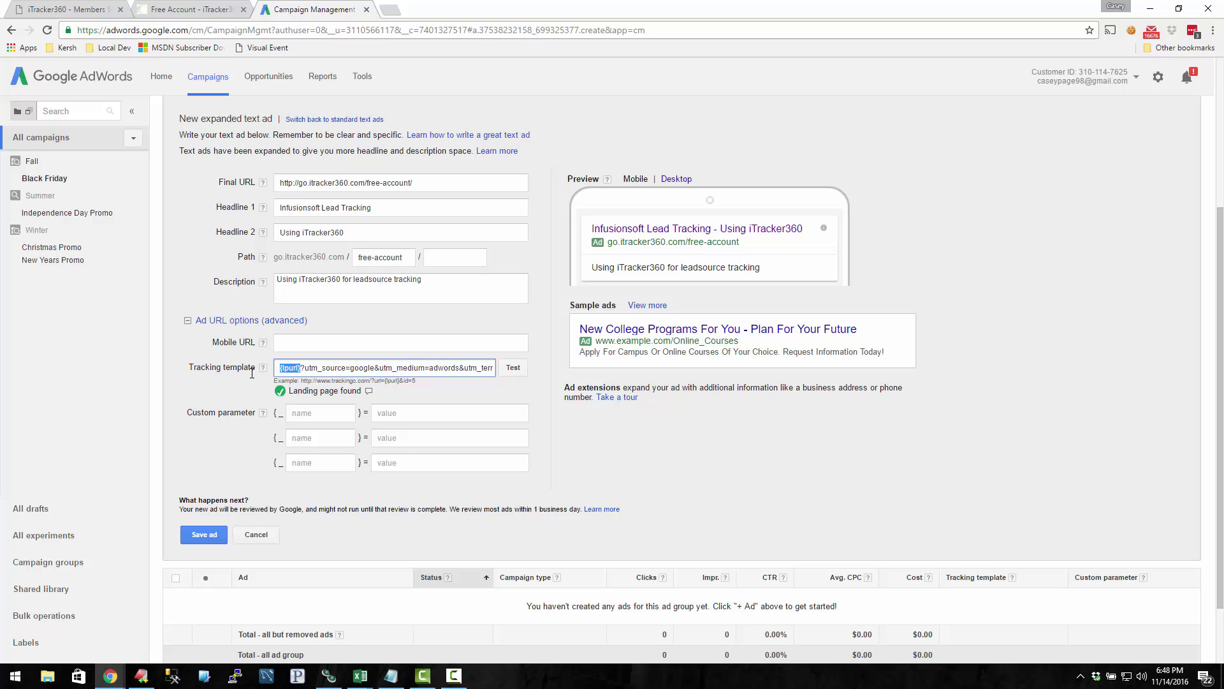
triple_click(443, 184)
click(299, 368)
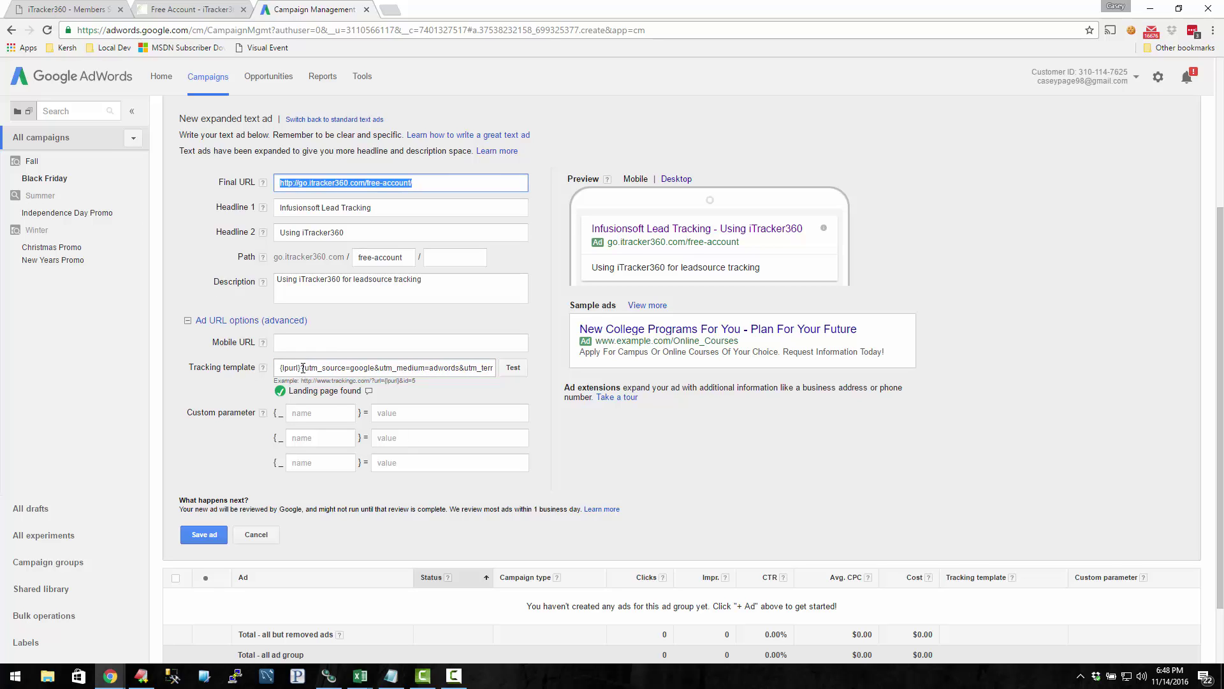
drag(299, 368, 491, 378)
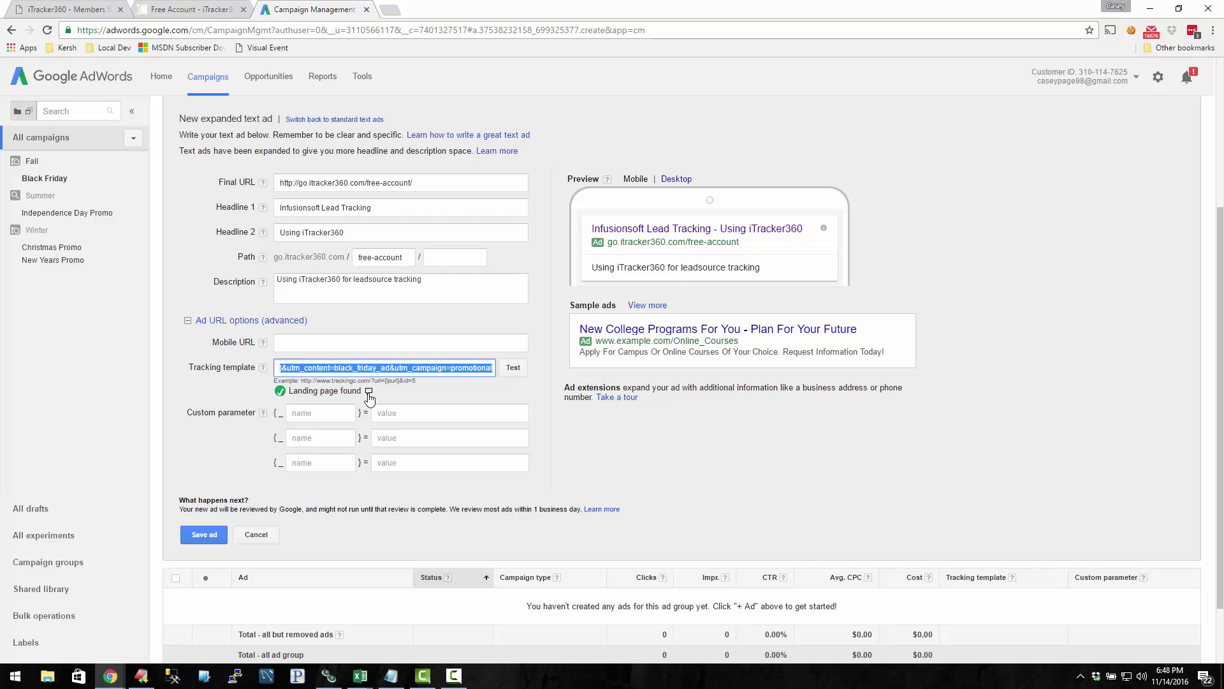
mouse_move(369, 392)
click(369, 391)
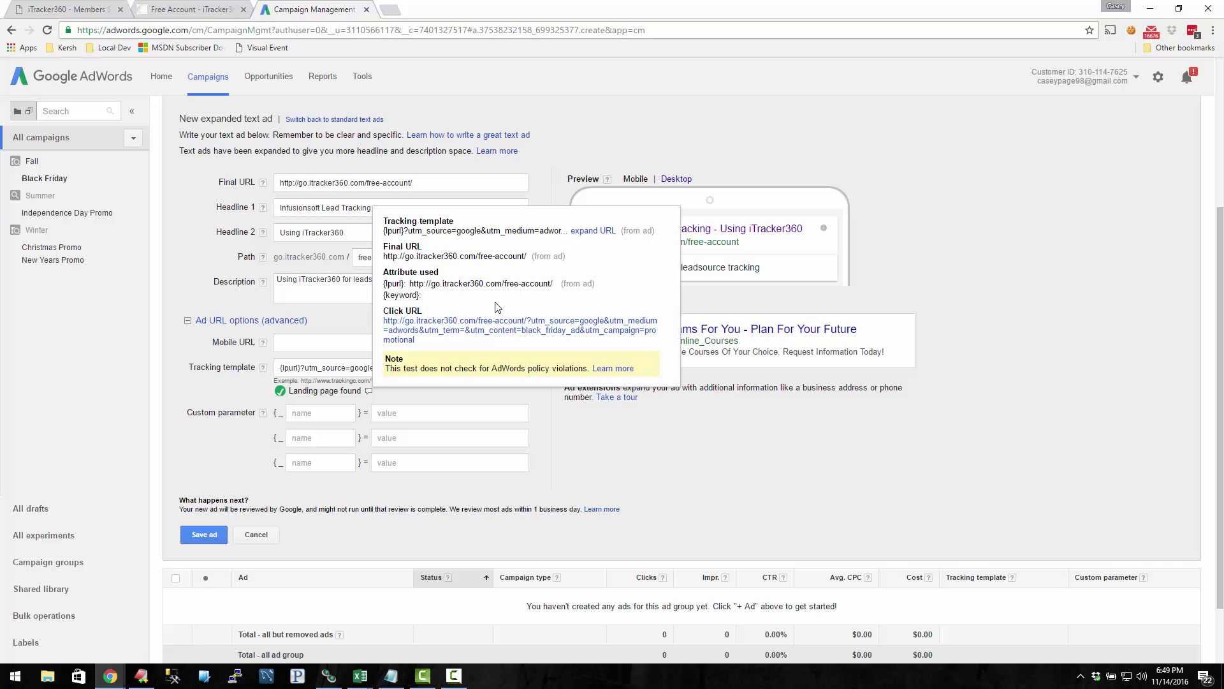
drag(384, 313, 422, 312)
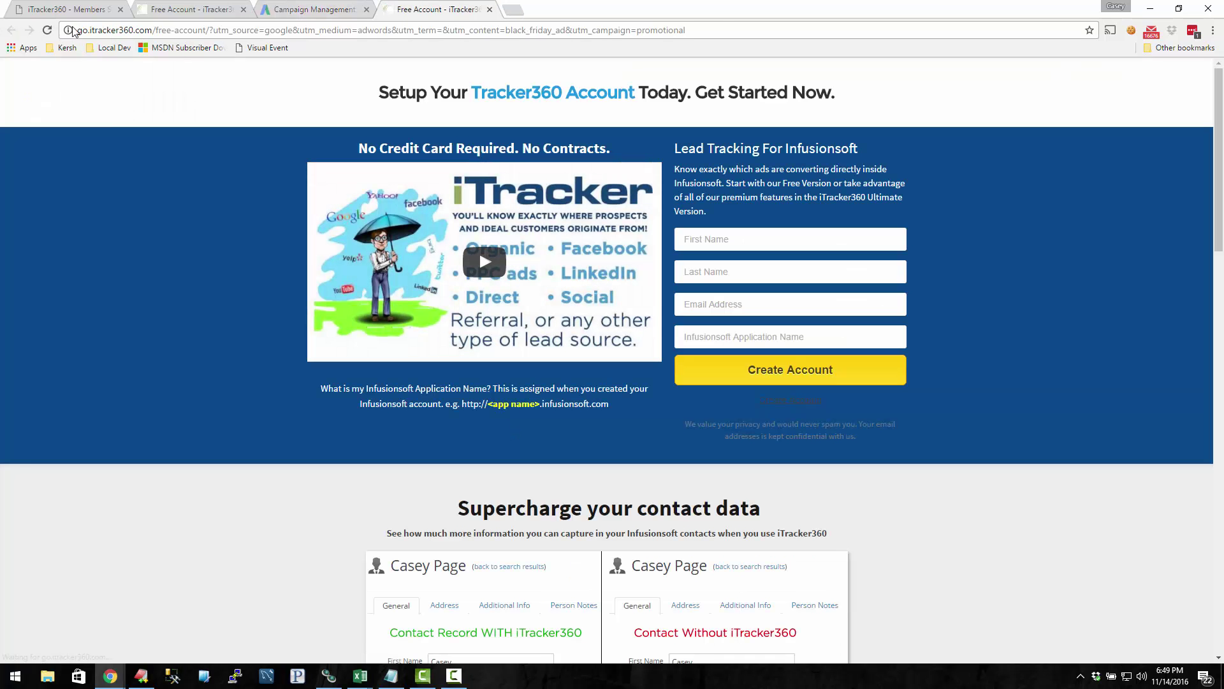
click(102, 30)
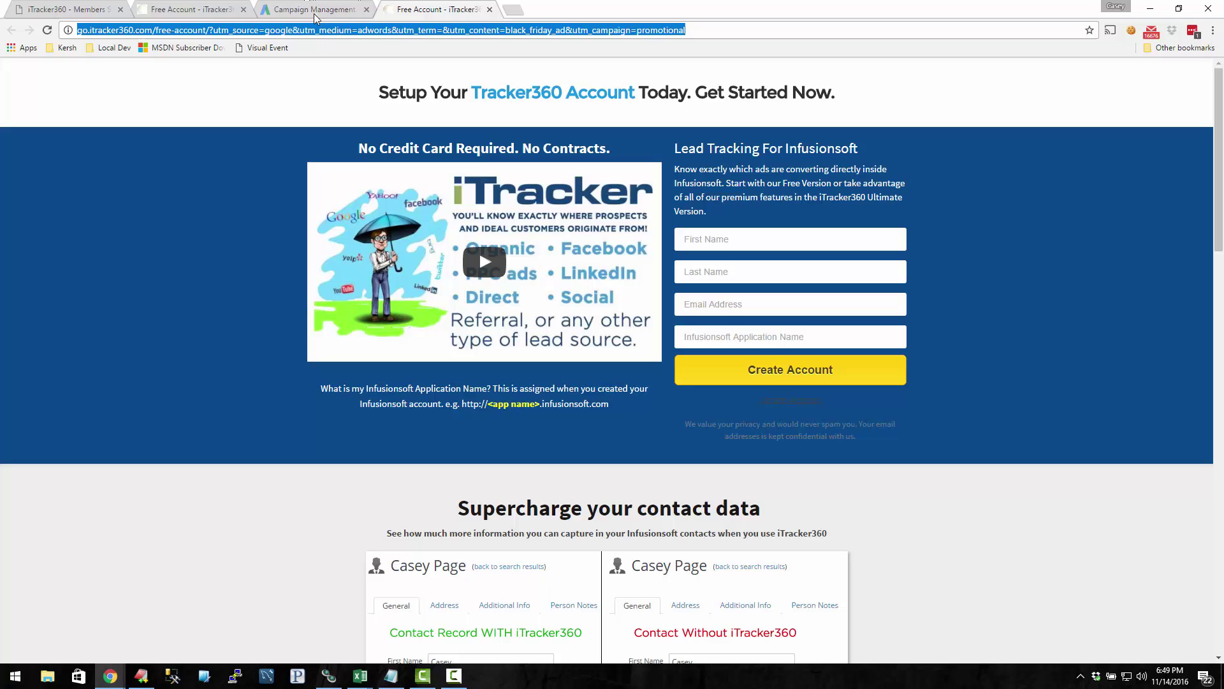
click(407, 30)
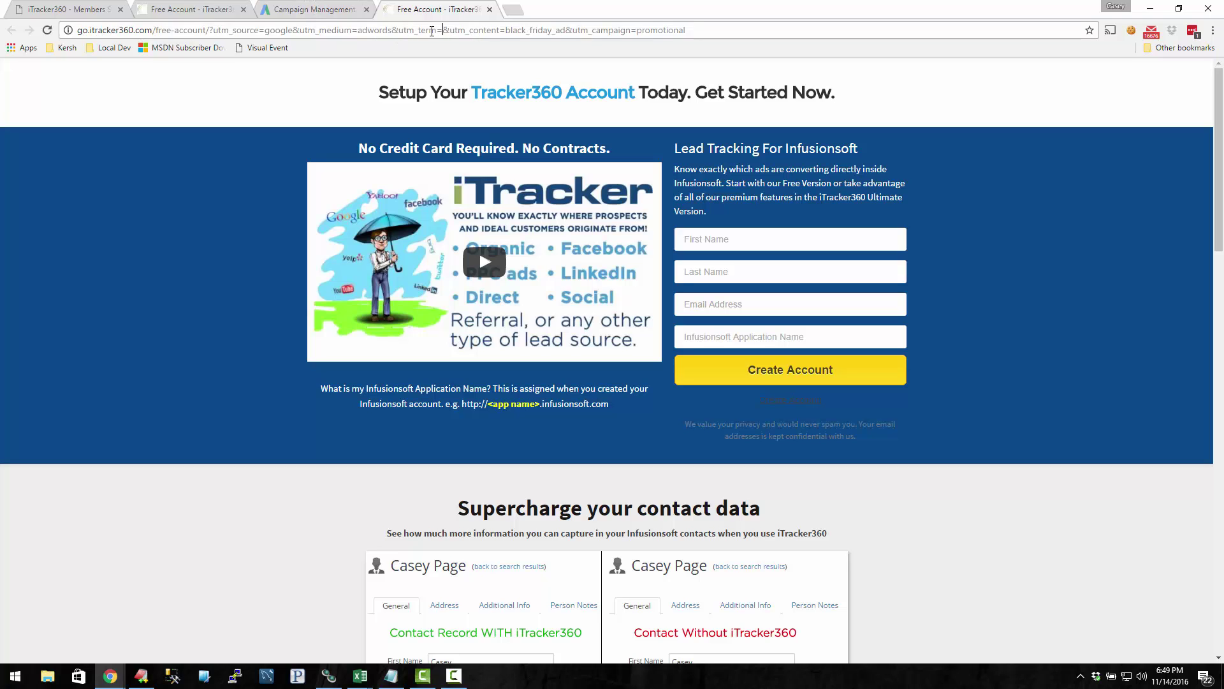
key(shift+Left)
key(shift+Left)
click(441, 31)
click(505, 30)
drag(504, 30, 558, 19)
double_click(637, 30)
click(491, 30)
Step: Inspect the Application Name field and check the hidden GaSource (google), GaMedium (adwords) and GaContent inputs
right_click(721, 336)
click(782, 549)
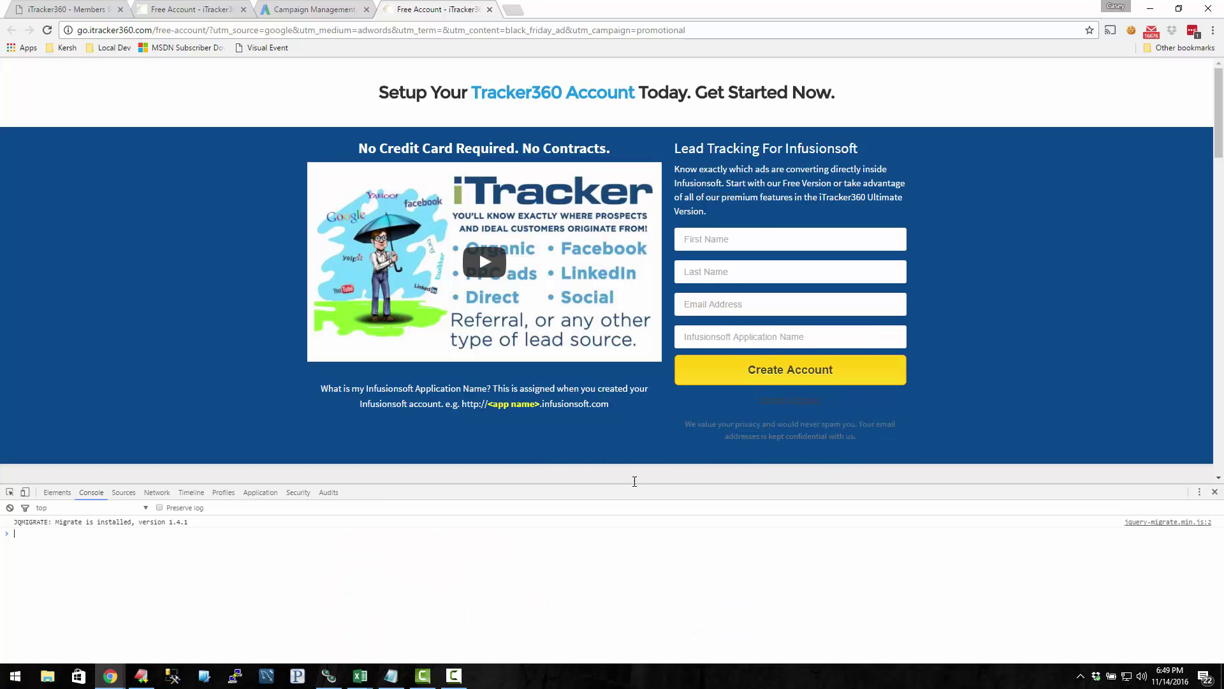
scroll(230, 573, down, 1)
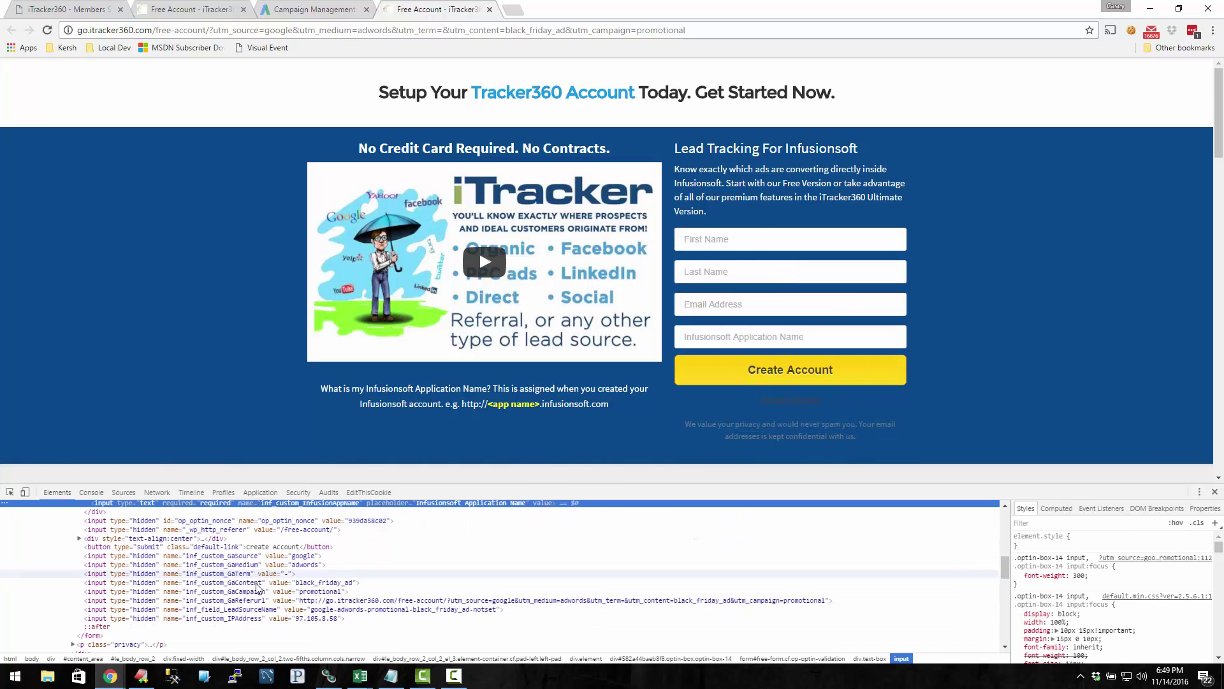
click(305, 567)
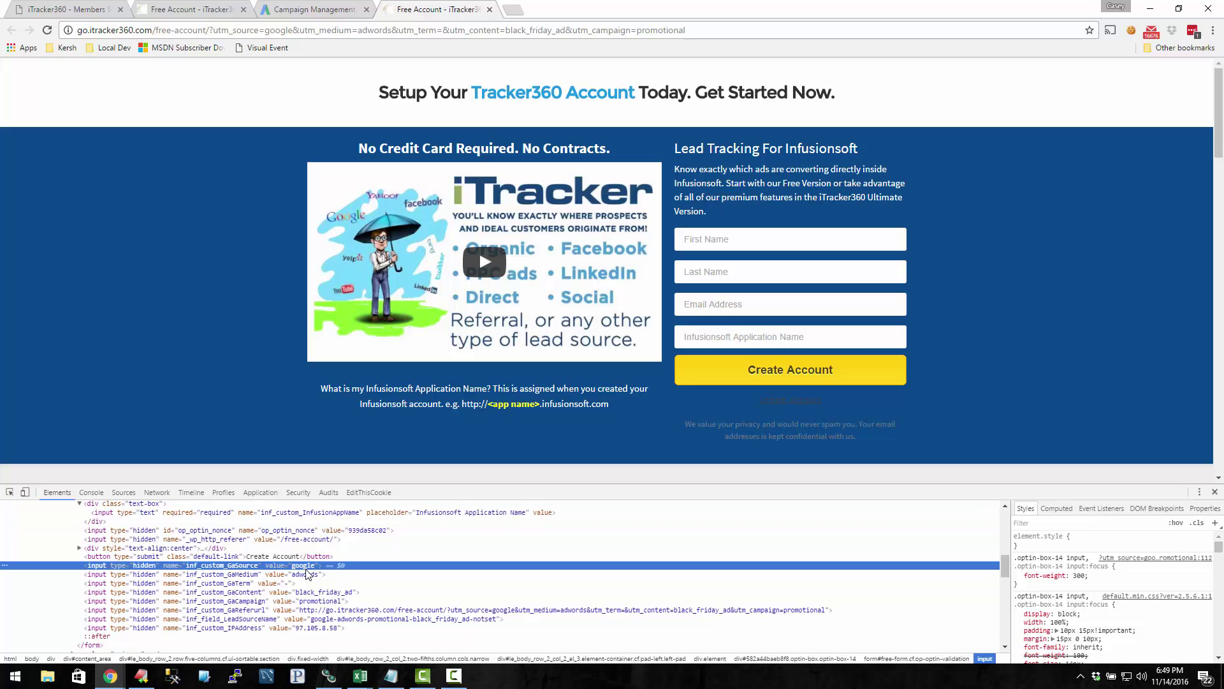
click(308, 574)
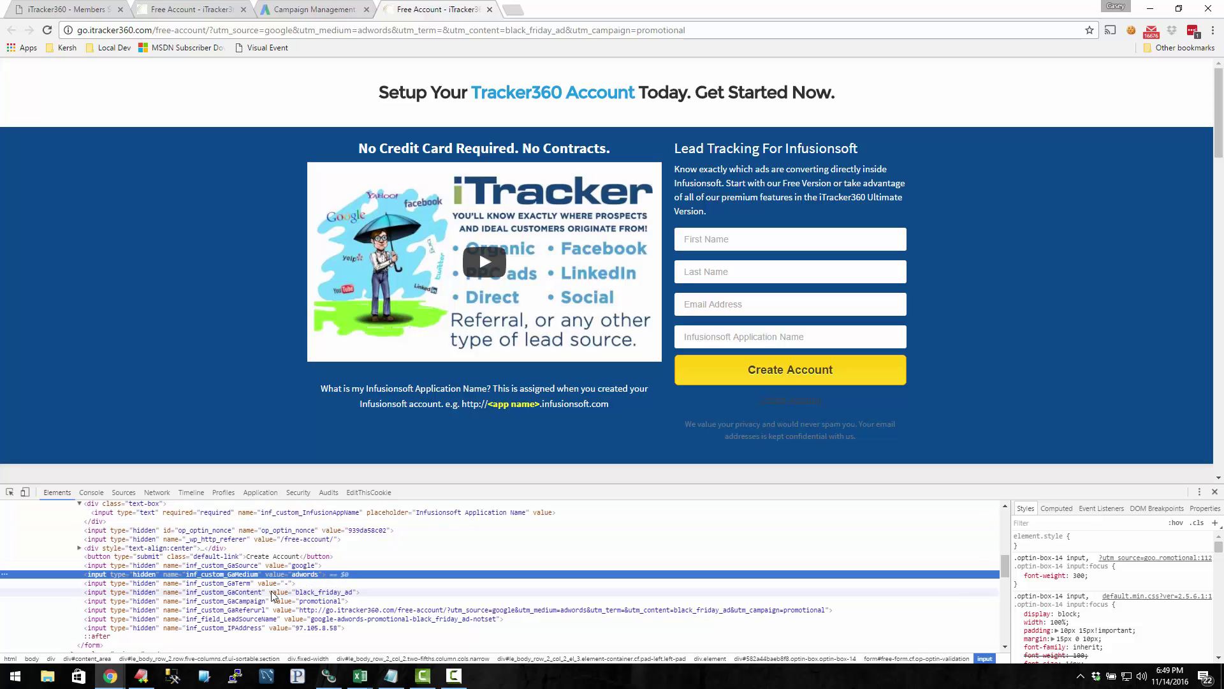
click(338, 592)
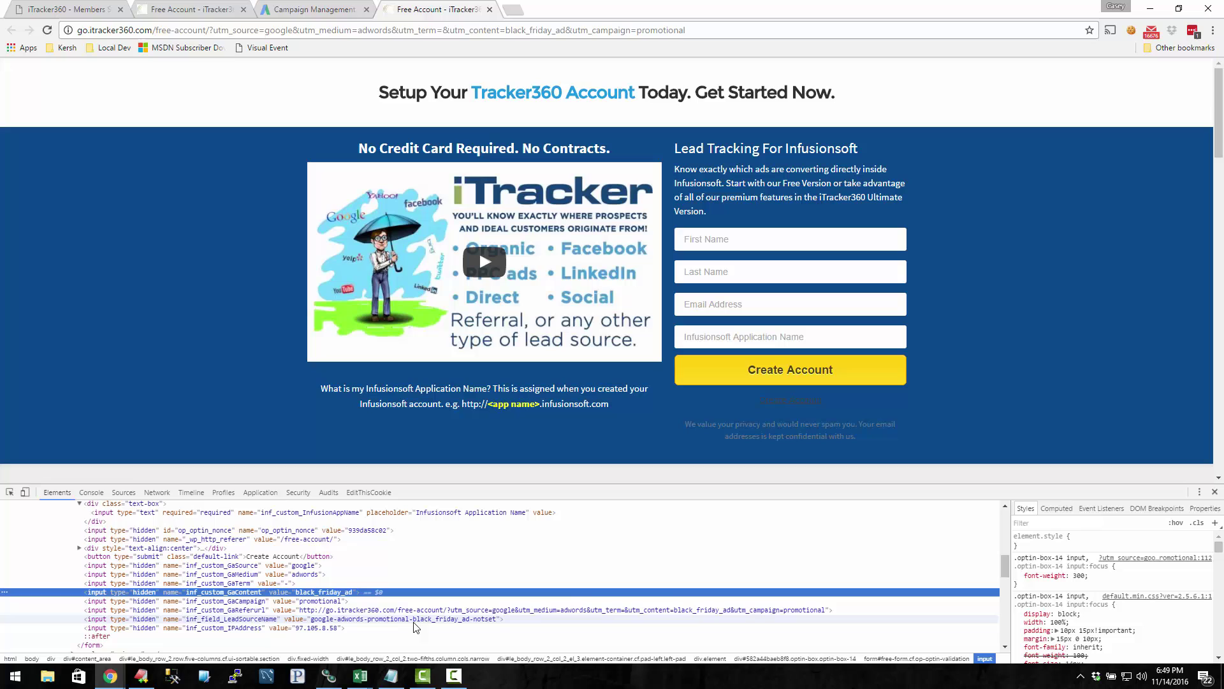
click(334, 619)
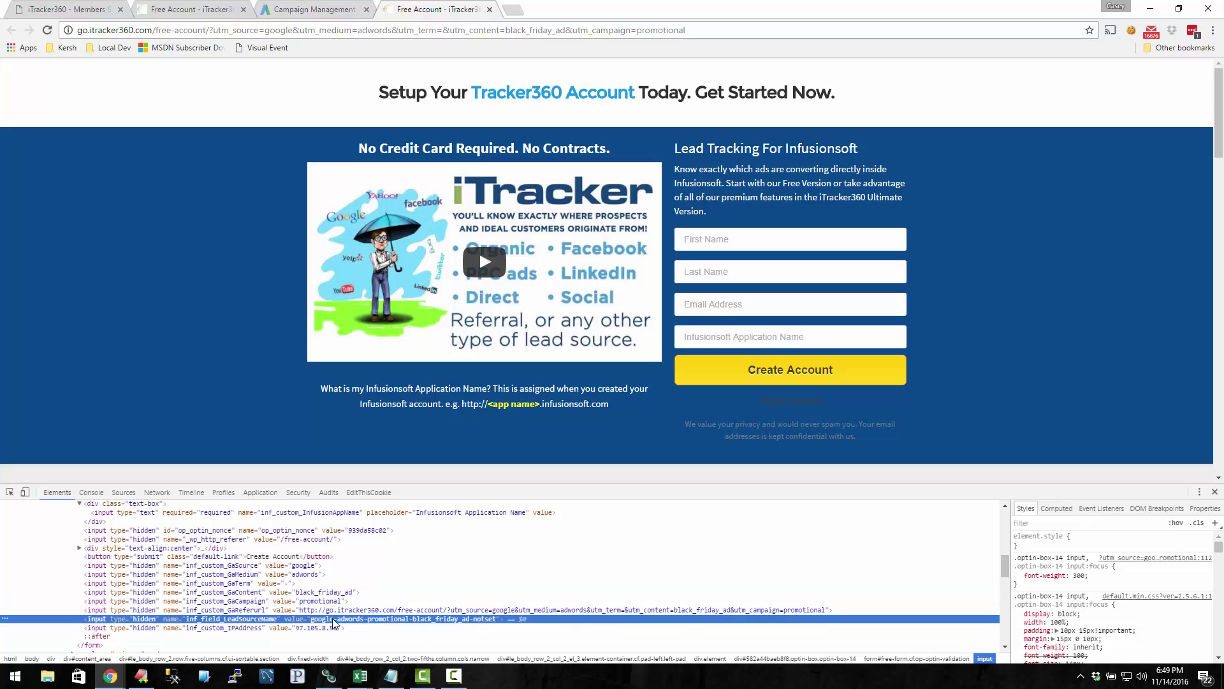
Step: Check the LeadSourceName input's notset value and the IPAddress input, then close the landing page
double_click(480, 619)
drag(473, 620, 523, 623)
key(Return)
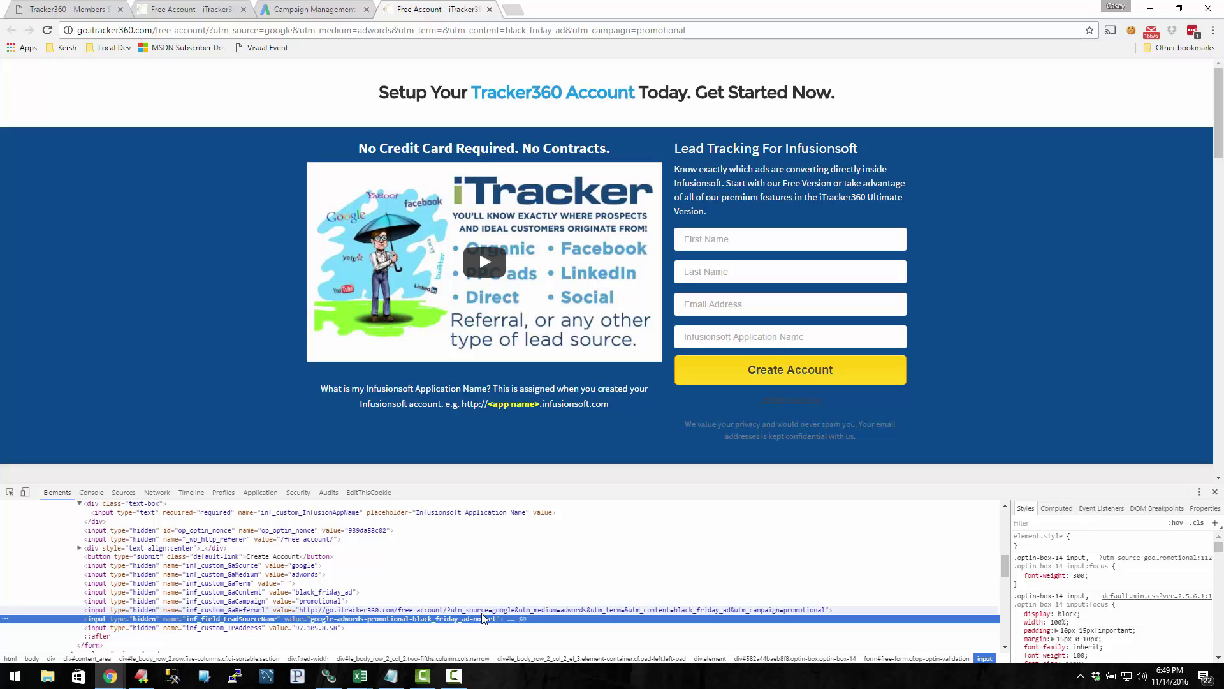
click(313, 629)
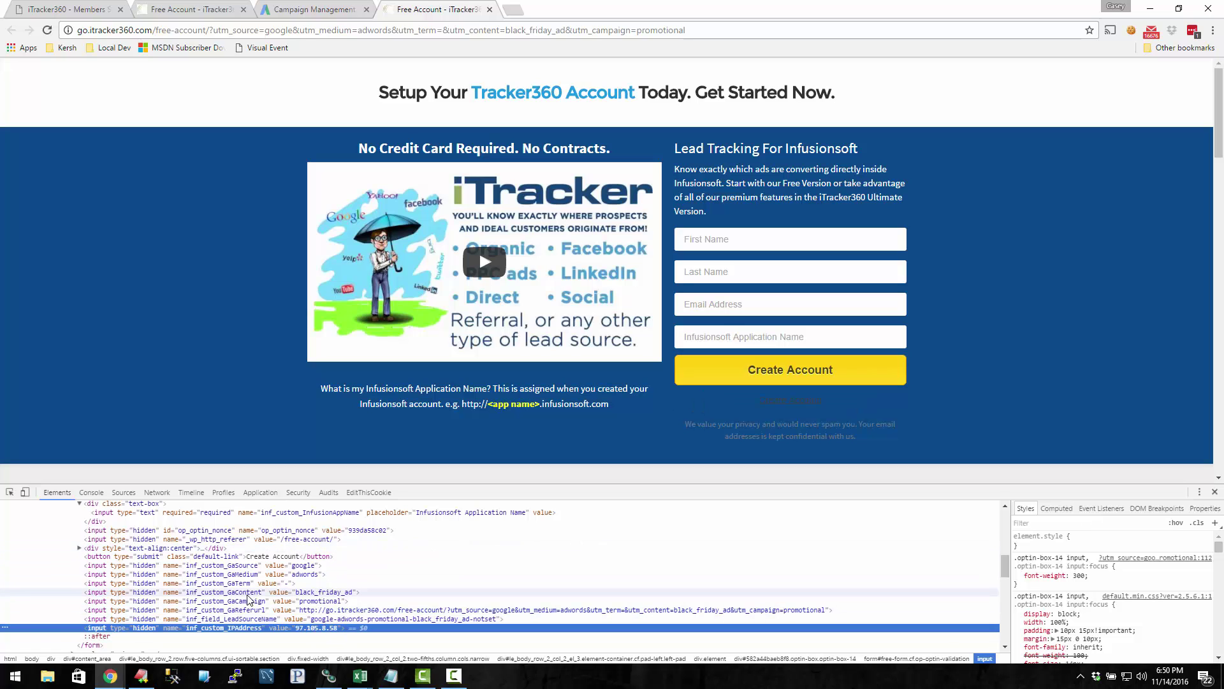
click(492, 8)
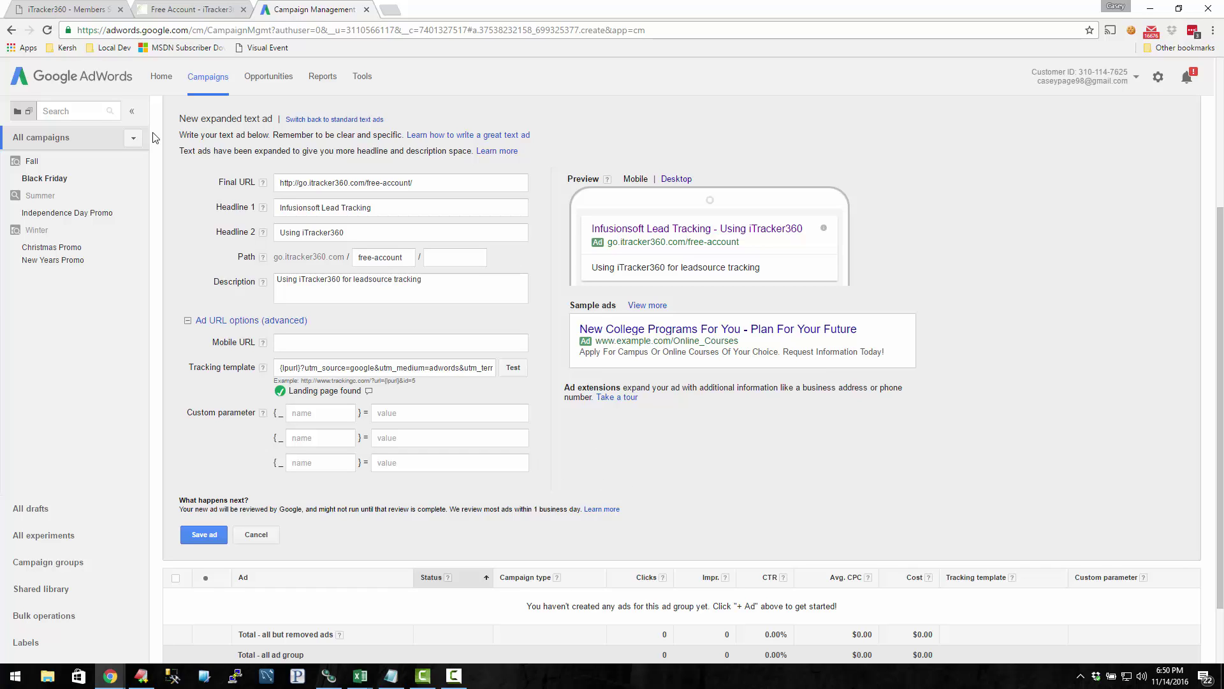
Step: Save the Infusionsoft Lead Tracking ad, switch its status to Paused, and reopen its edit form
click(204, 534)
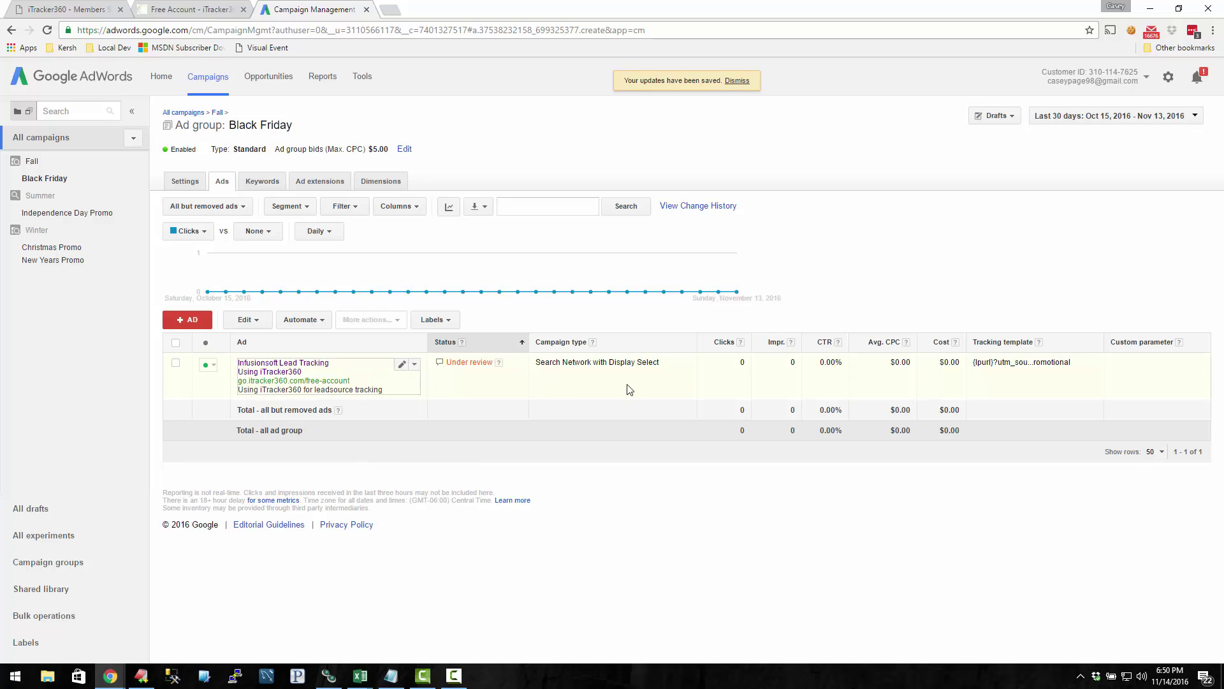
click(211, 365)
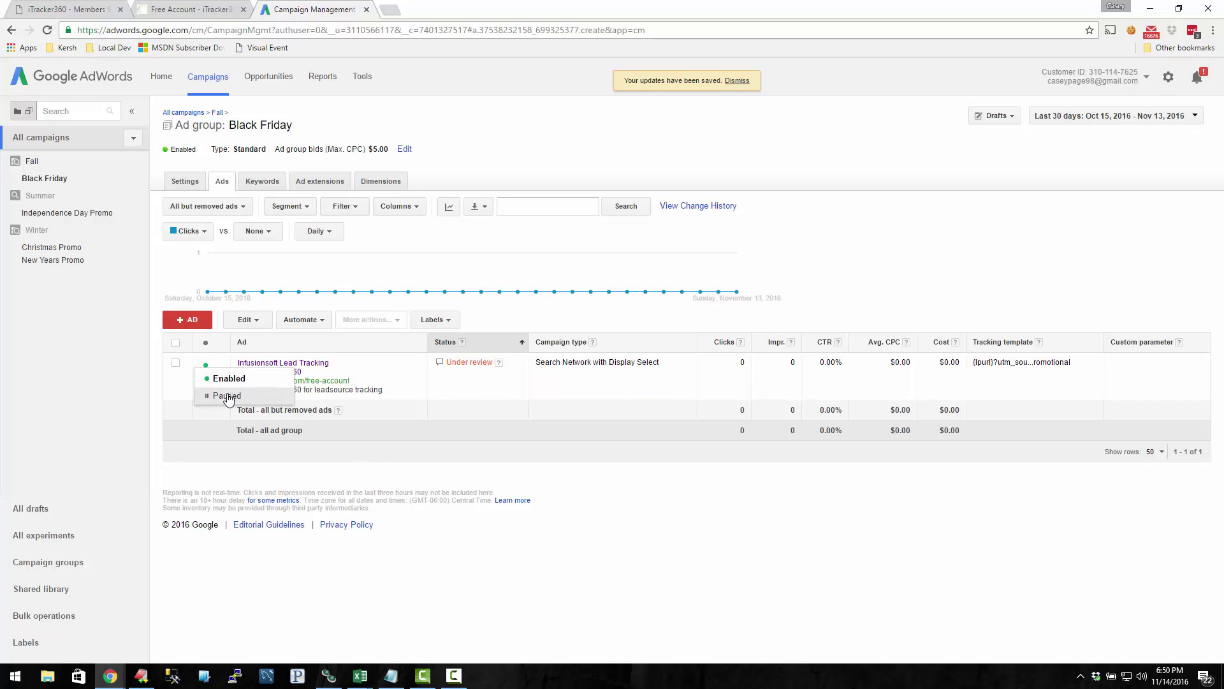
click(219, 395)
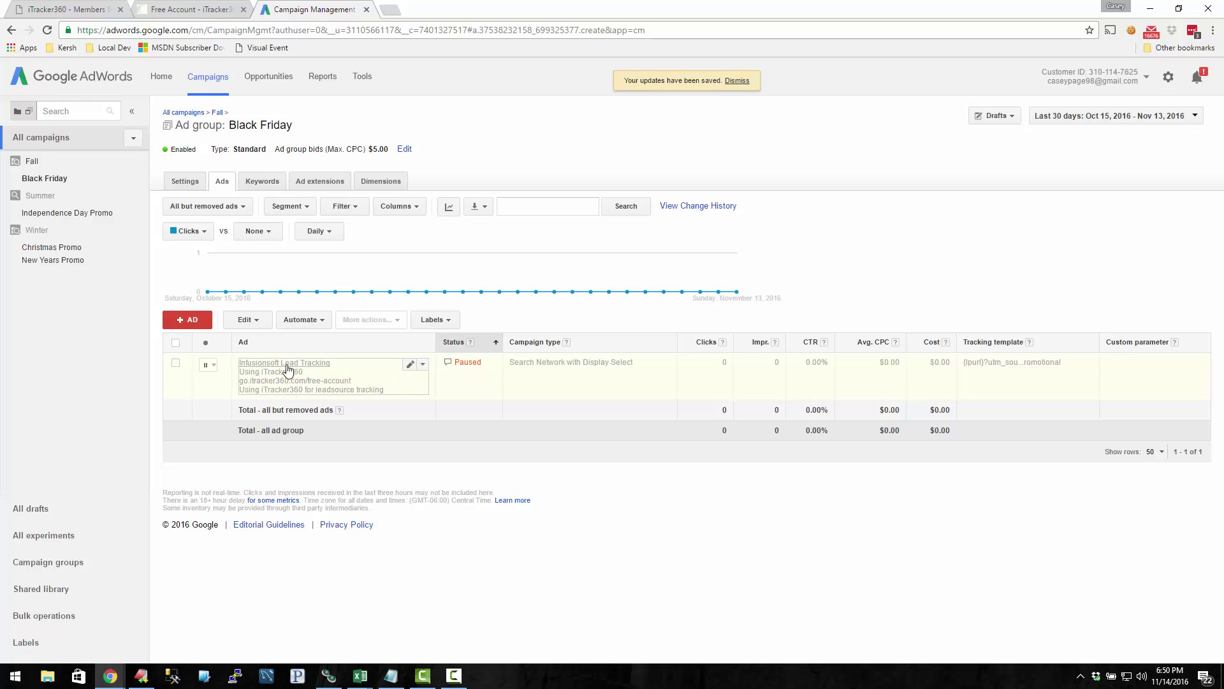
click(408, 366)
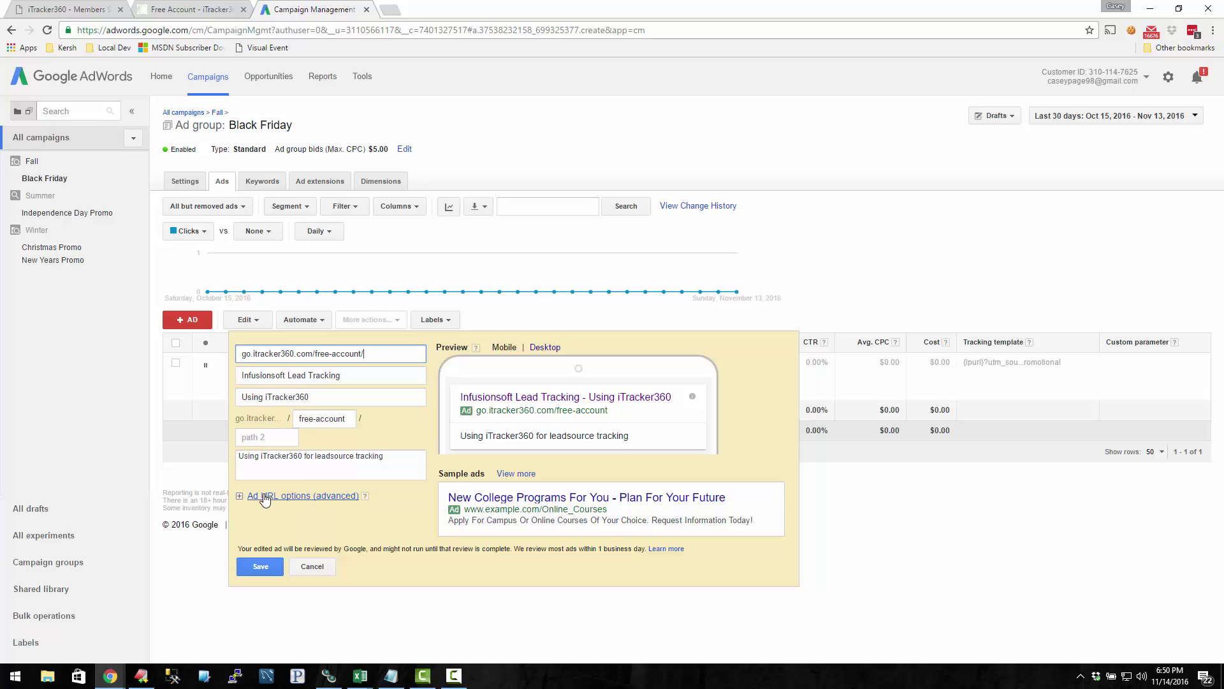
Step: Edit the tracking template after {lpurl} in Ad URL options and run Test
click(304, 496)
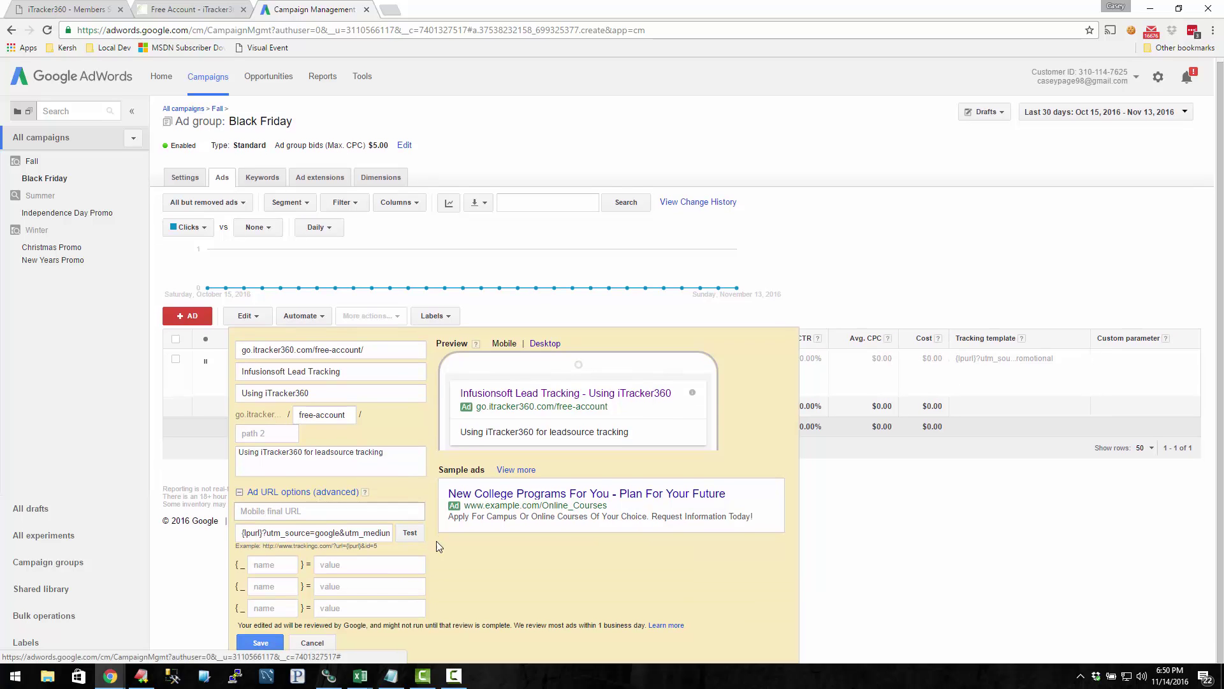
click(264, 531)
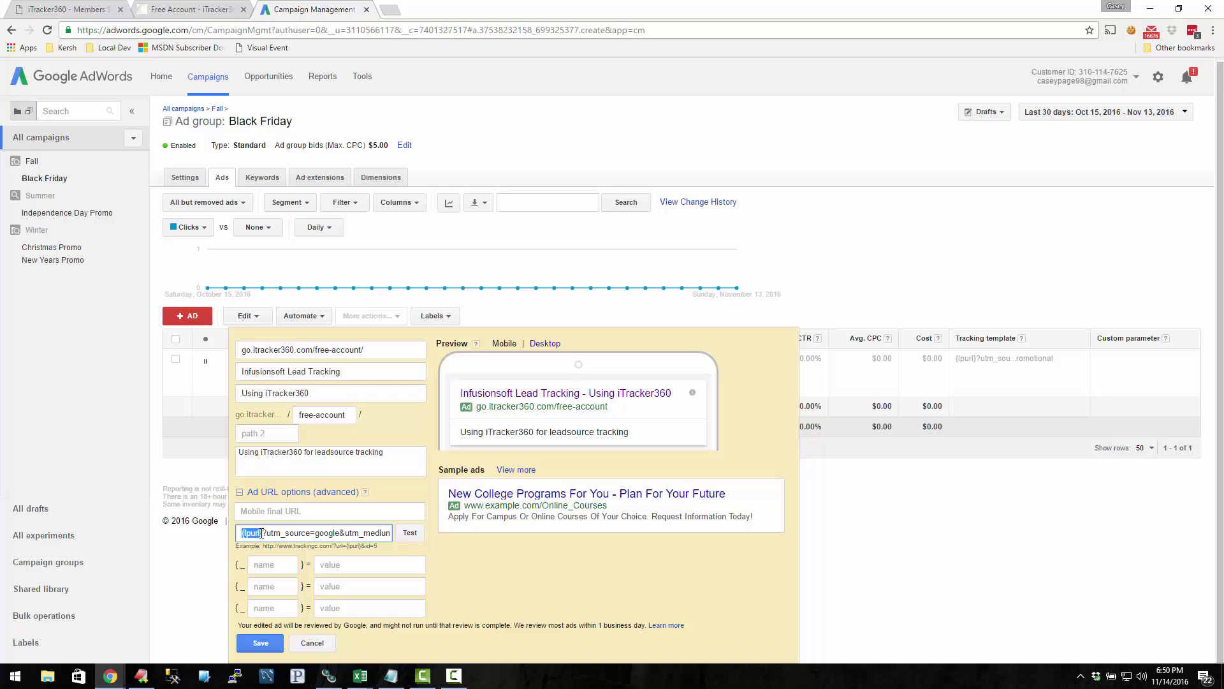
text(?)
drag(243, 532, 515, 561)
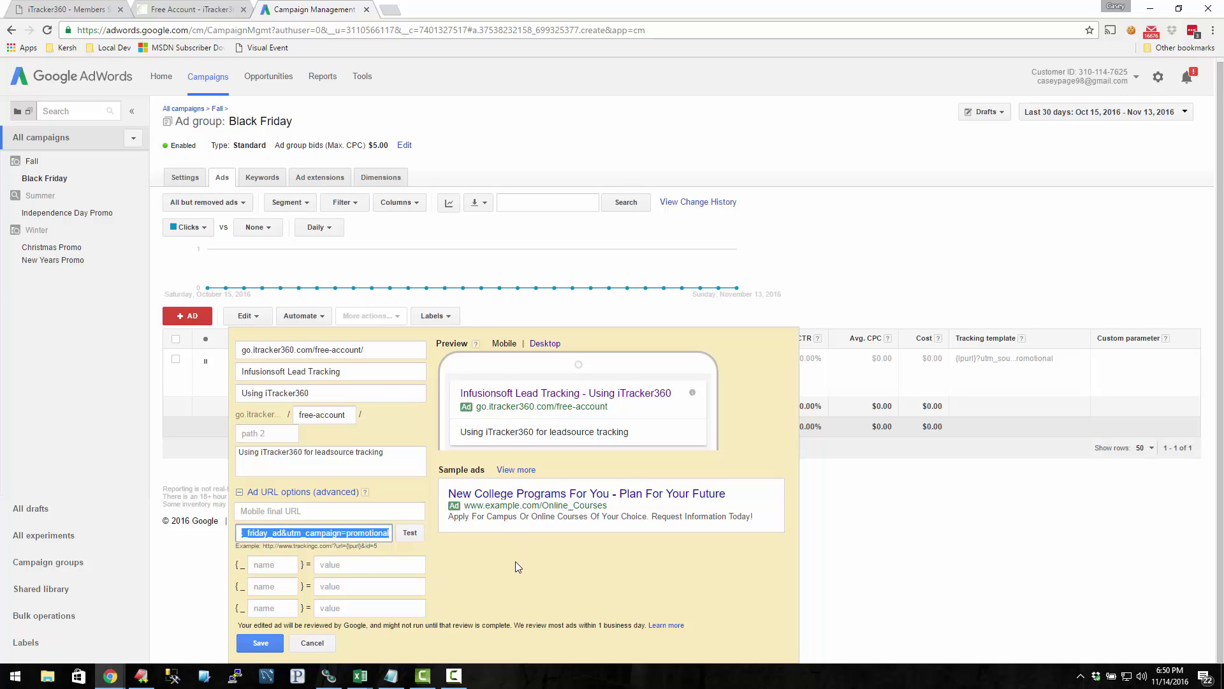
click(418, 534)
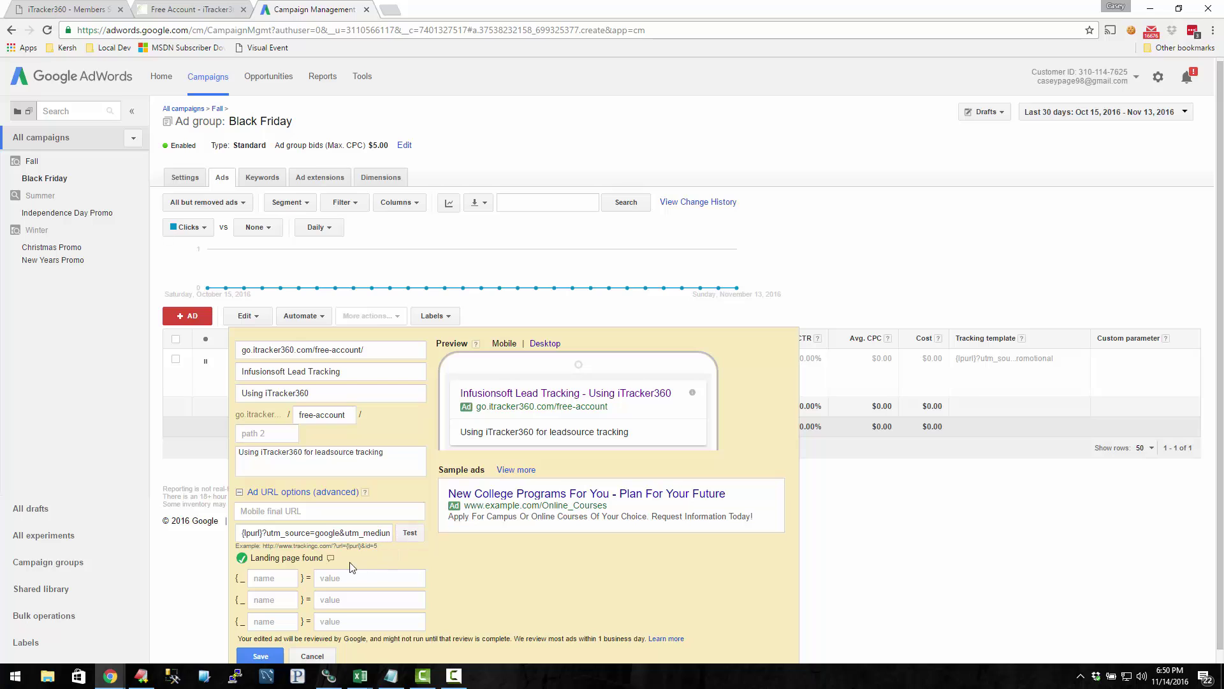
Step: Review the test details, highlighting the {keyword} attribute, then collapse the long tracking template URL
click(331, 560)
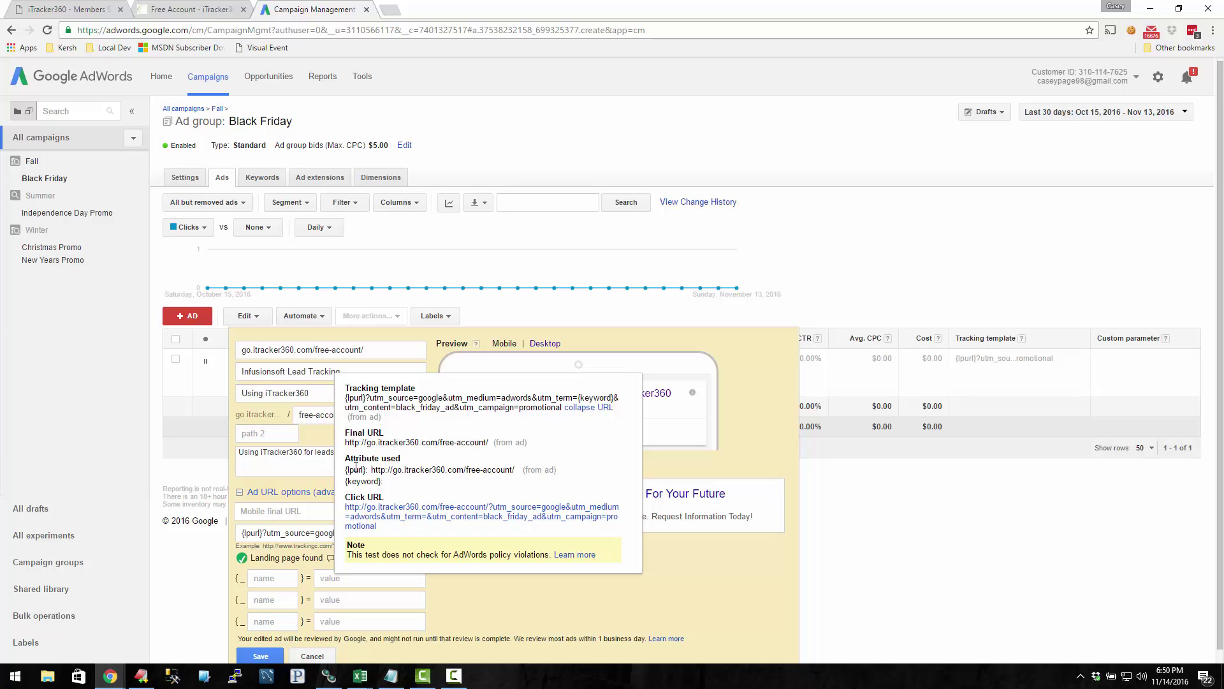
mouse_move(345, 457)
mouse_down()
mouse_move(405, 459)
mouse_move(343, 470)
mouse_up()
drag(387, 482, 343, 486)
click(401, 488)
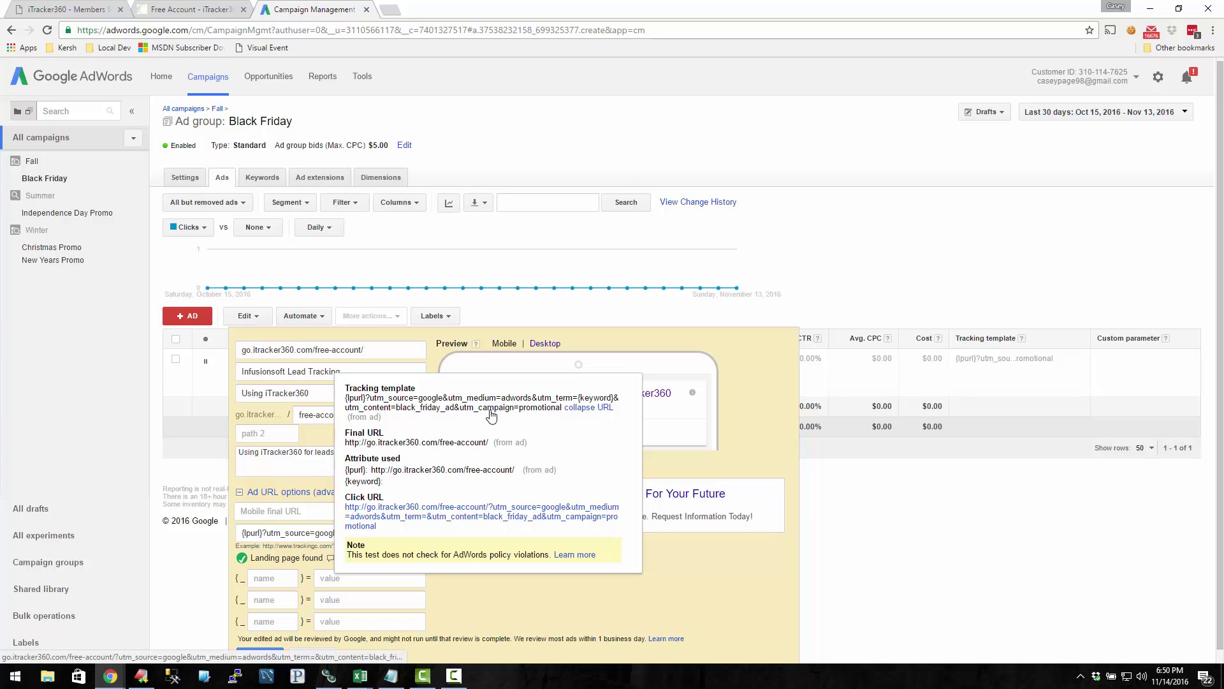
drag(345, 486, 391, 480)
click(355, 481)
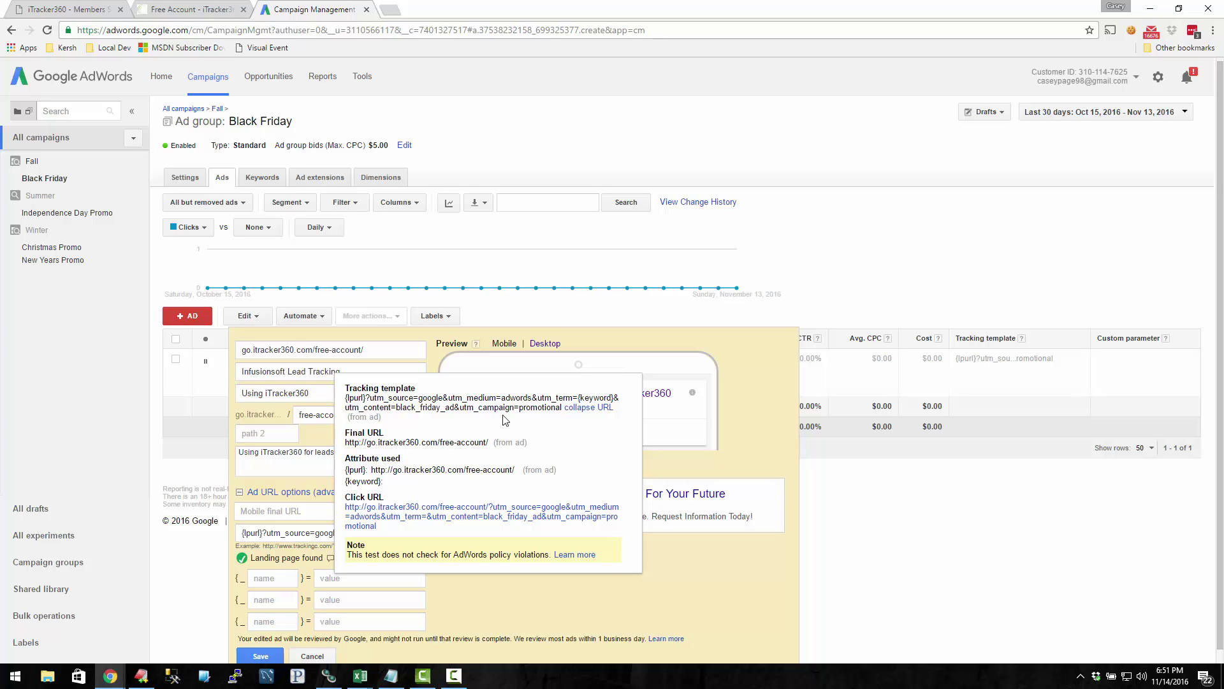
drag(350, 396, 556, 409)
click(556, 408)
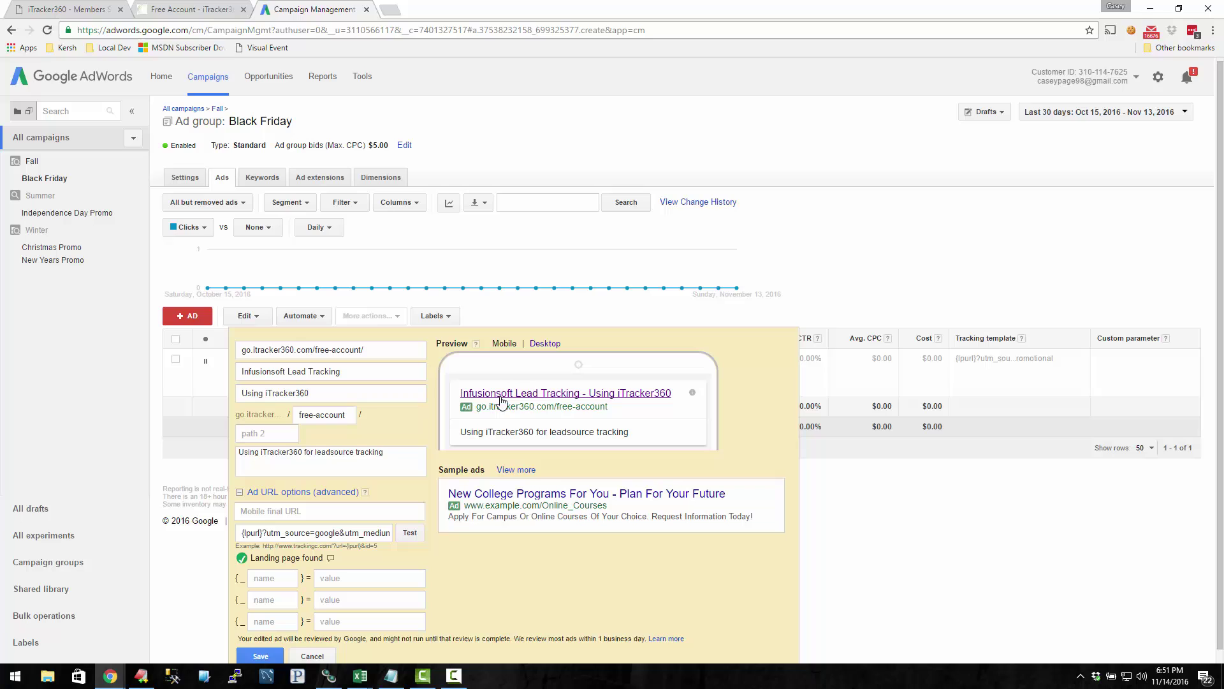
scroll(384, 491, down, 1)
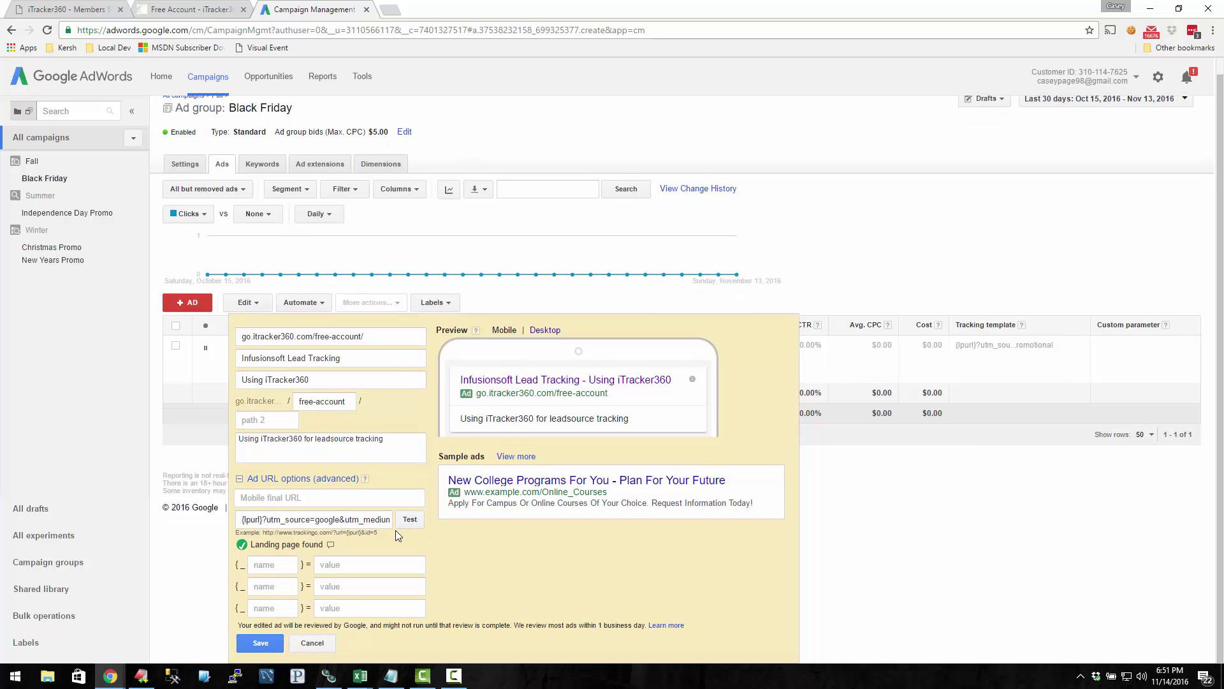
drag(357, 519, 357, 531)
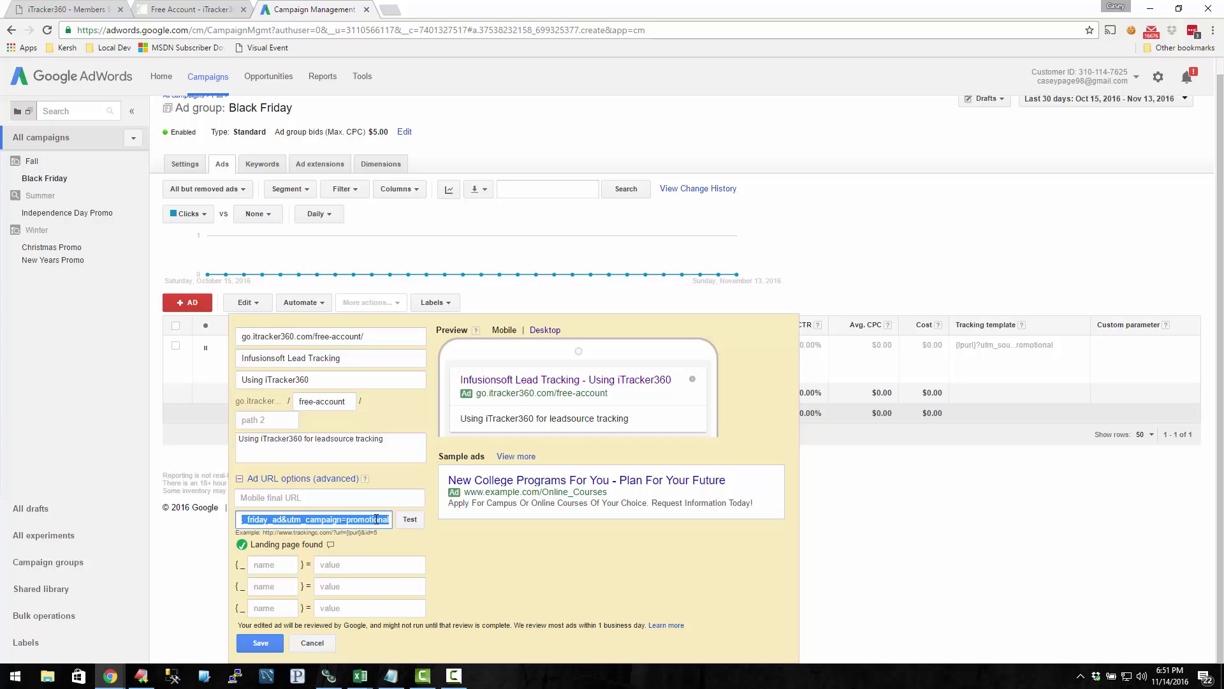
click(300, 521)
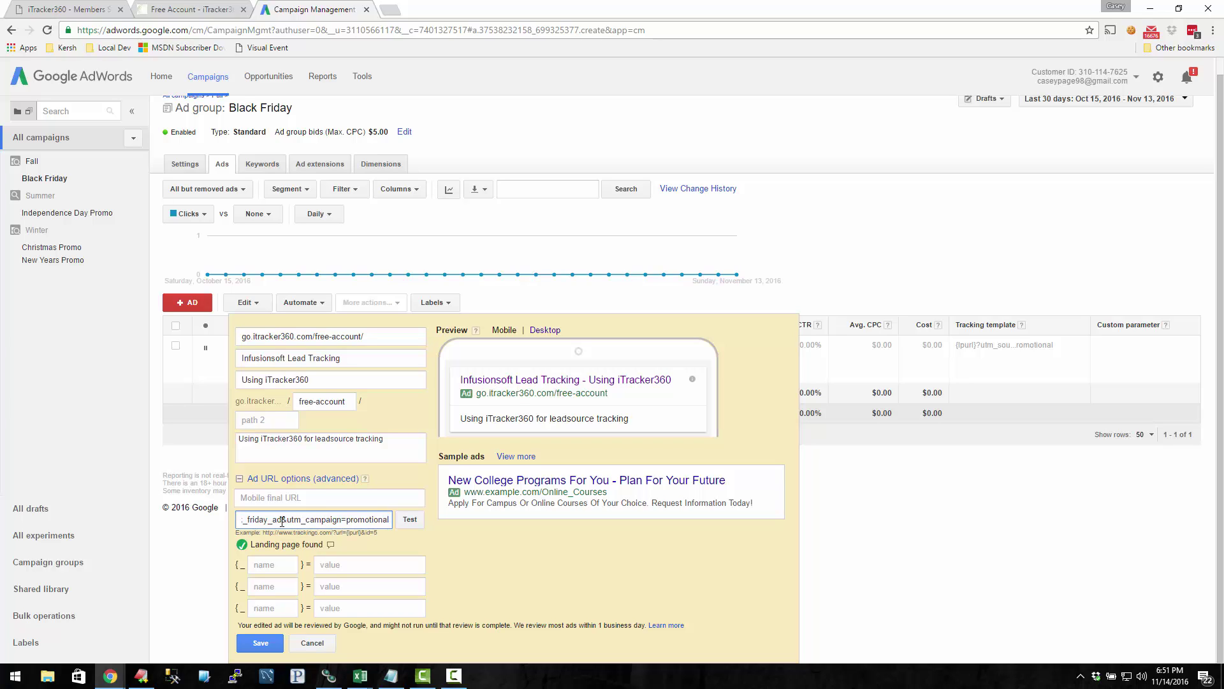